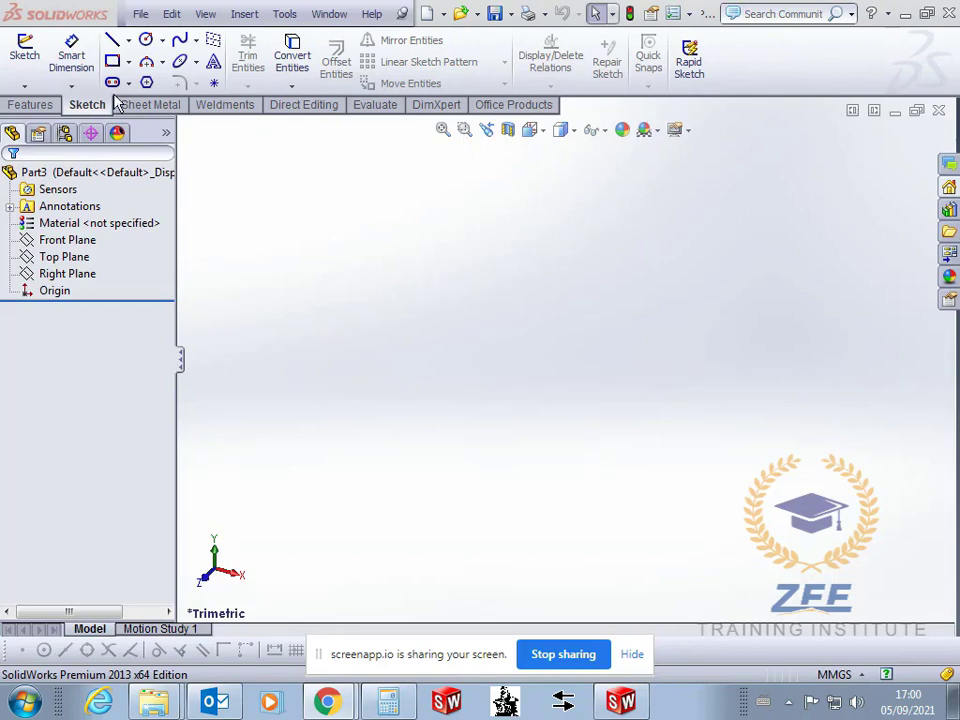
# Start a new sketch on the Front Plane
pyautogui.click(30, 104)
pyautogui.click(87, 104)
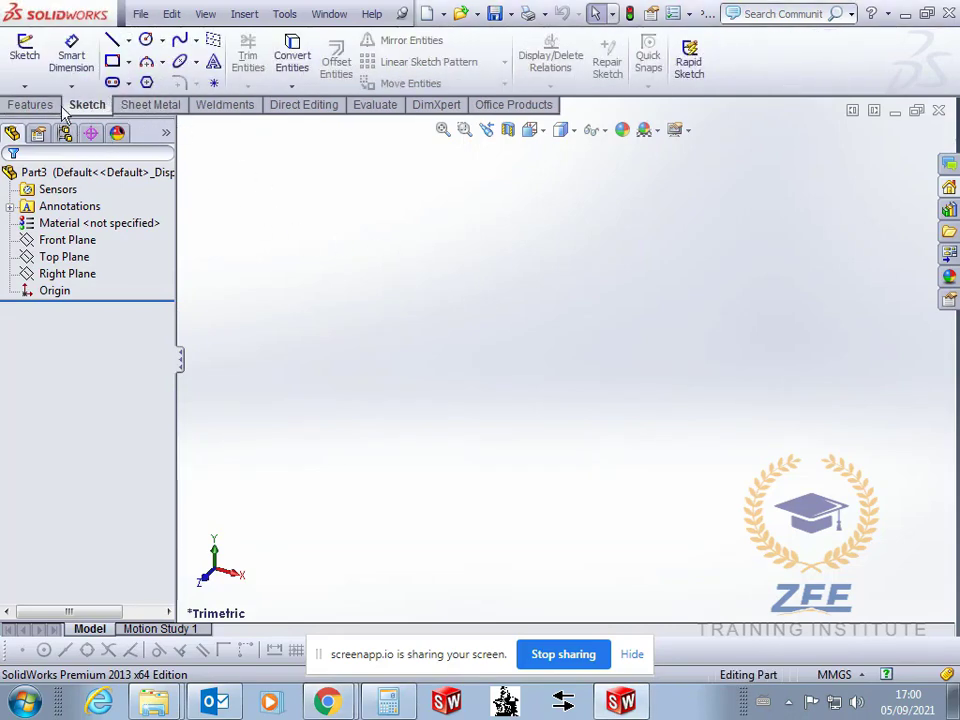
pyautogui.click(24, 50)
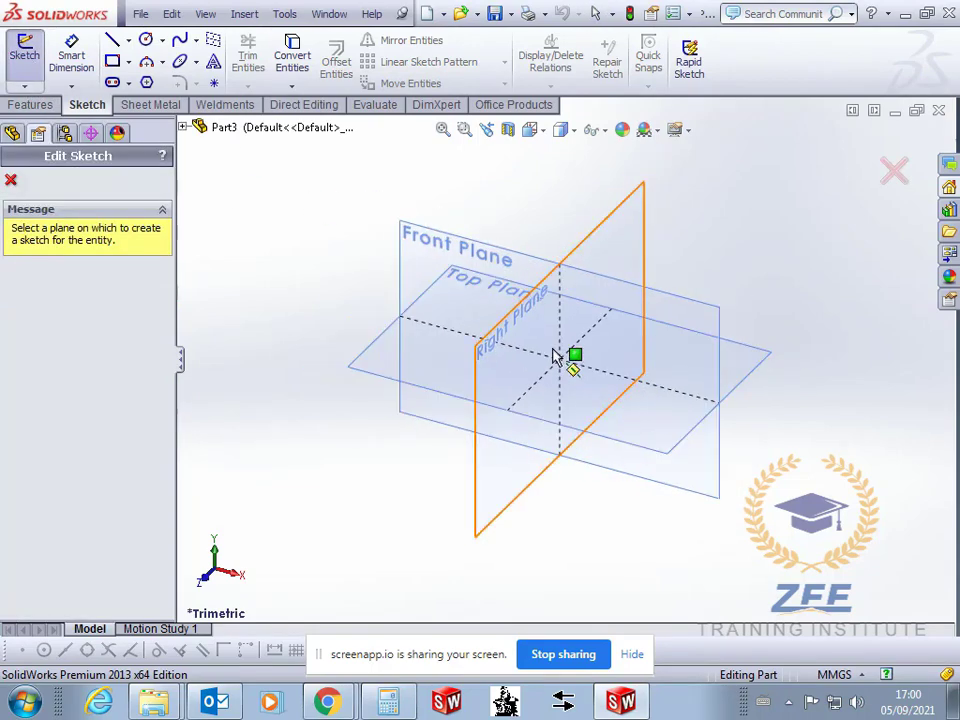
pyautogui.scroll(-2, 514, 349)
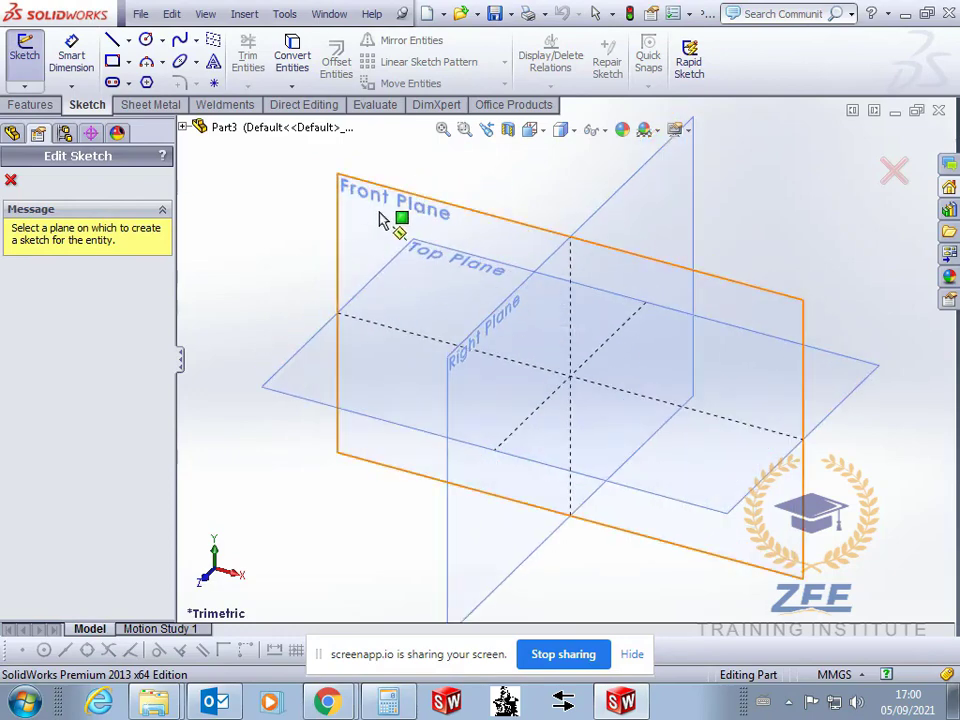
pyautogui.click(406, 197)
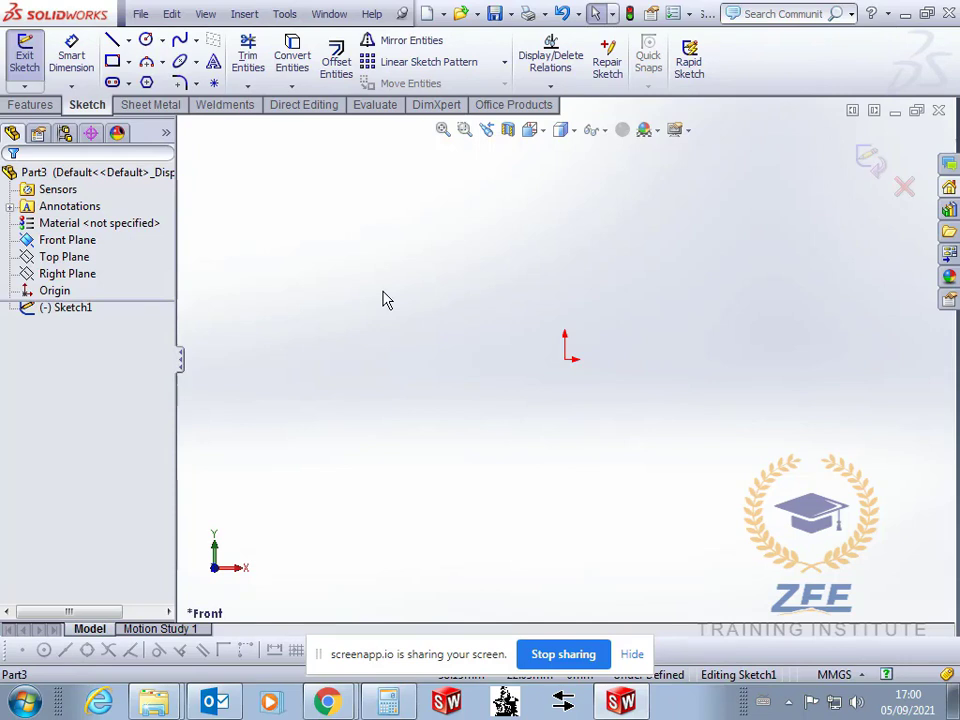
pyautogui.click(130, 42)
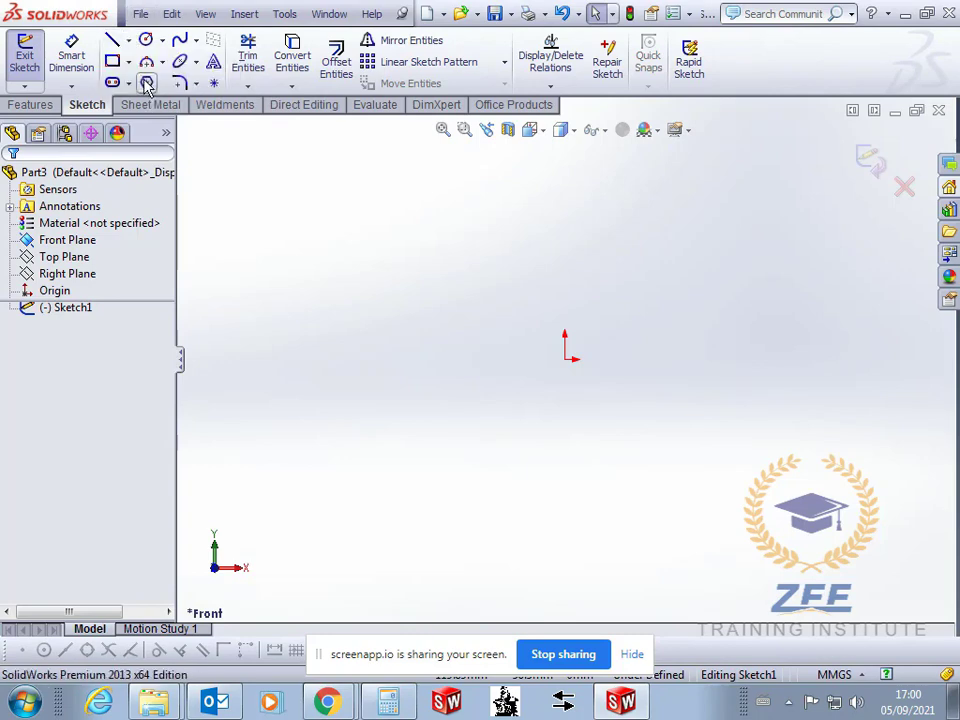
pyautogui.click(131, 43)
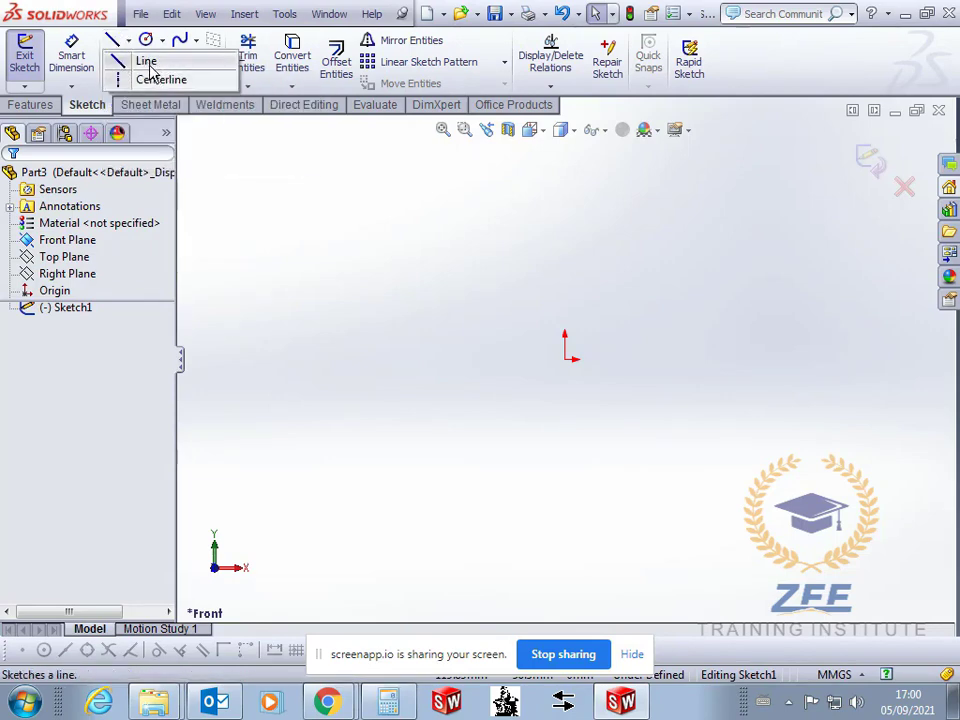
pyautogui.click(323, 196)
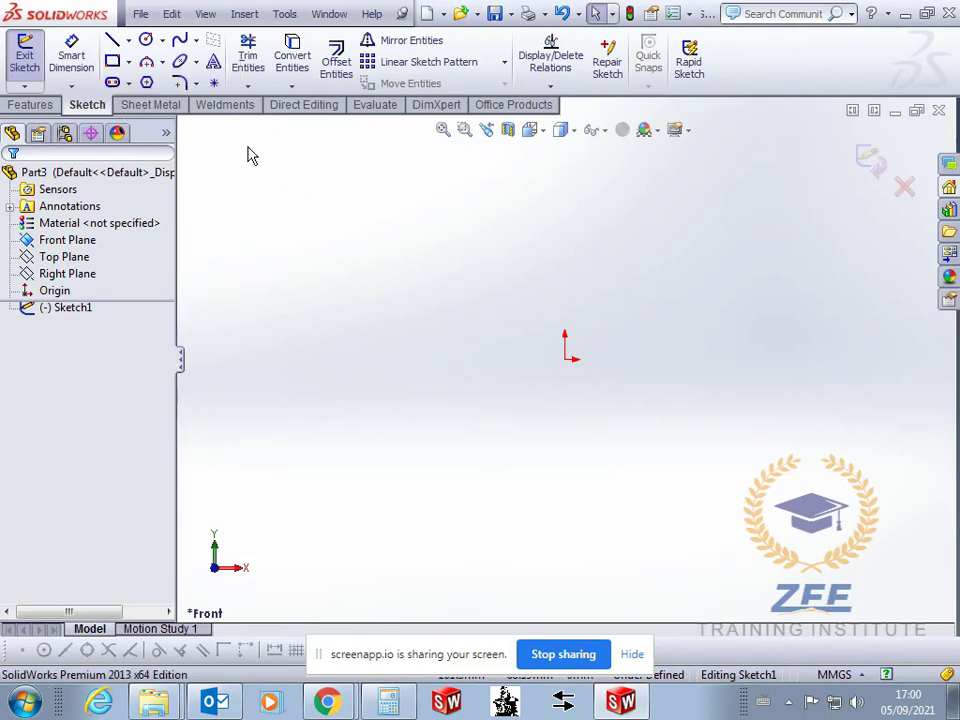
# Draw a chain of four connected solid lines around the origin, the first about 70 mm long and the next two each perpendicular to the previous one
pyautogui.click(113, 42)
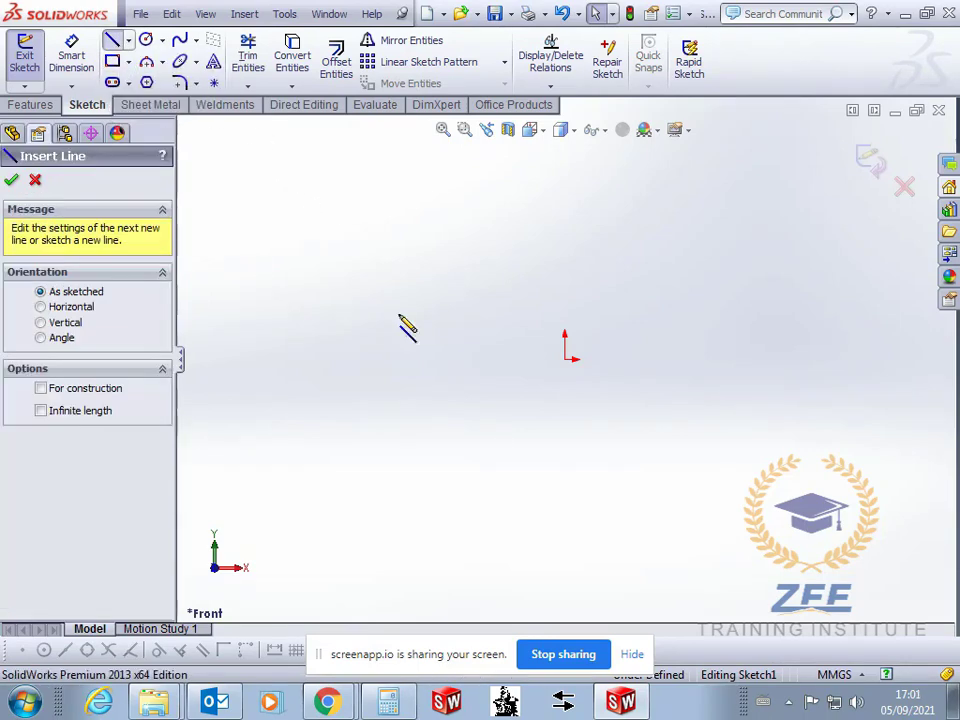
pyautogui.click(385, 346)
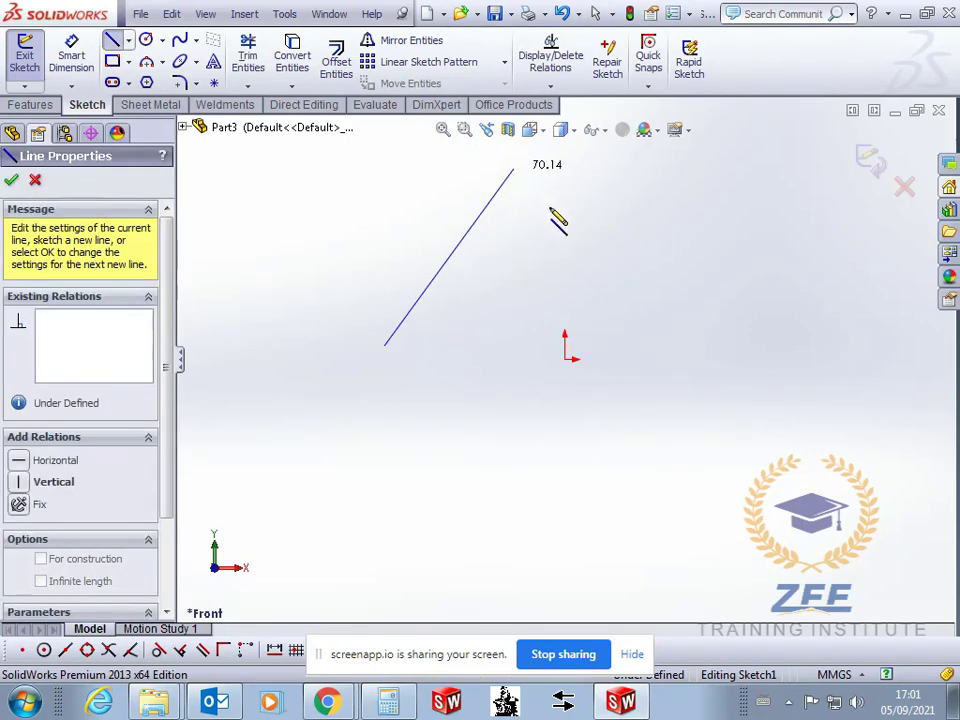
pyautogui.click(514, 168)
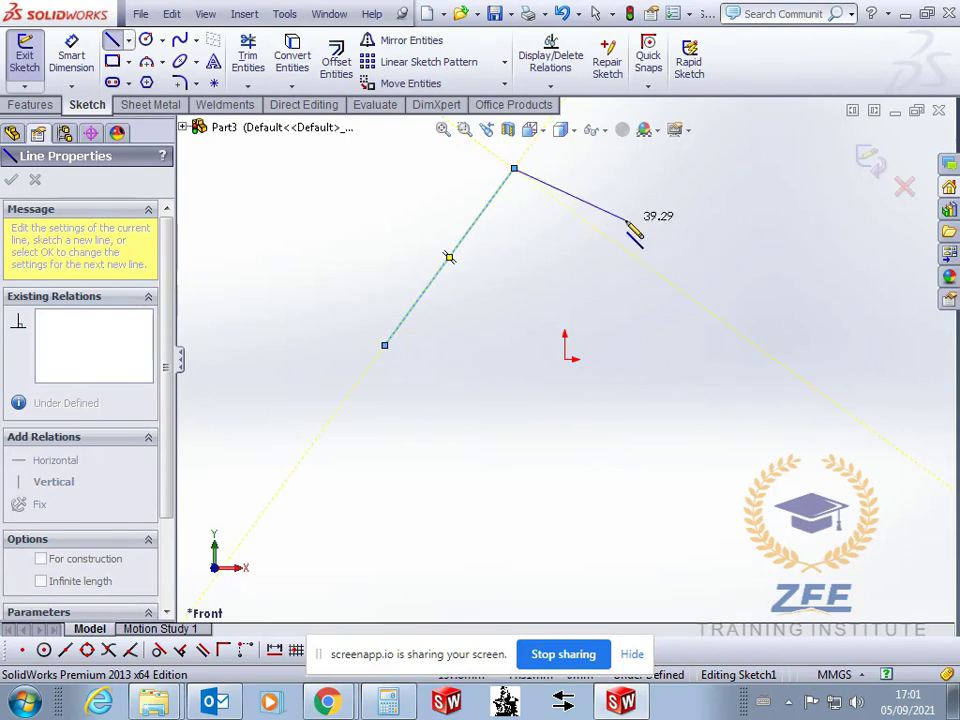
pyautogui.click(677, 288)
pyautogui.click(612, 377)
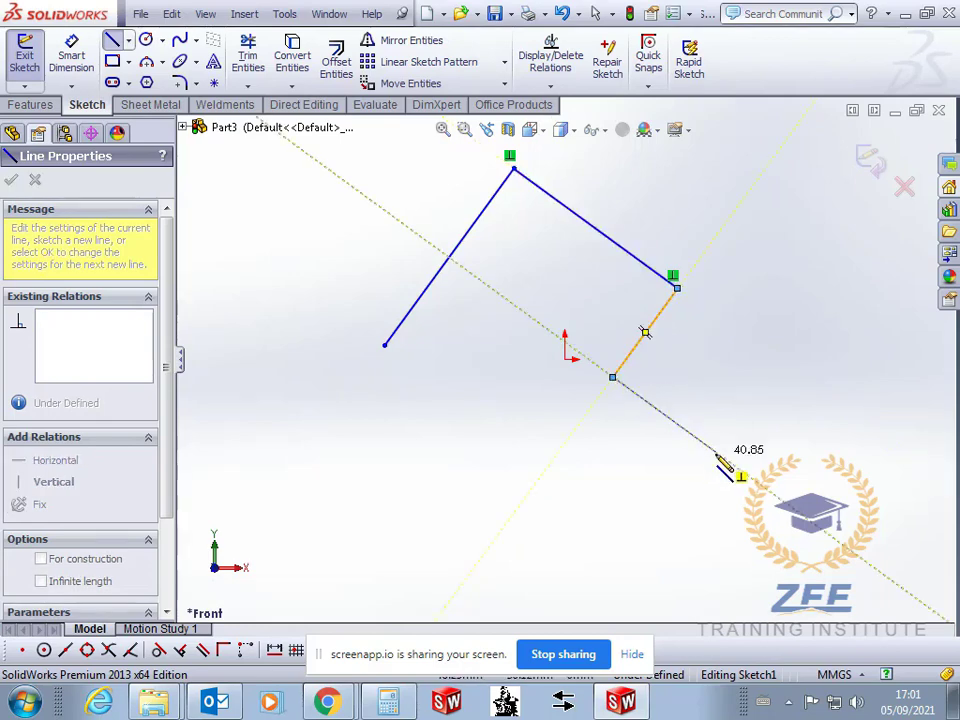
pyautogui.click(677, 457)
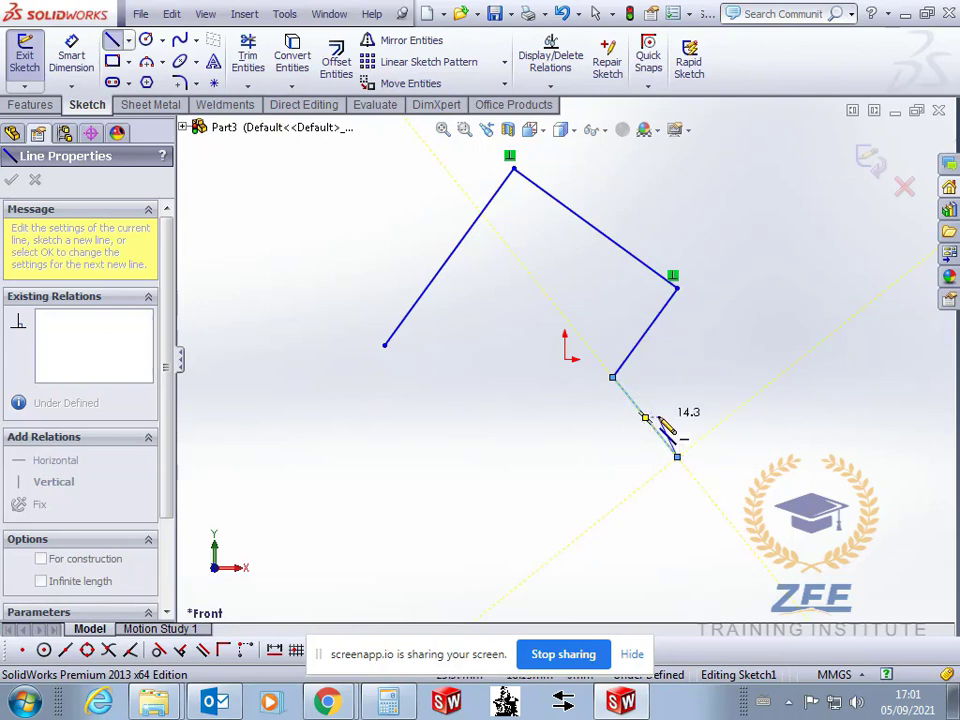
pyautogui.press('Escape')
pyautogui.moveTo(622, 364); pyautogui.dragTo(602, 366)
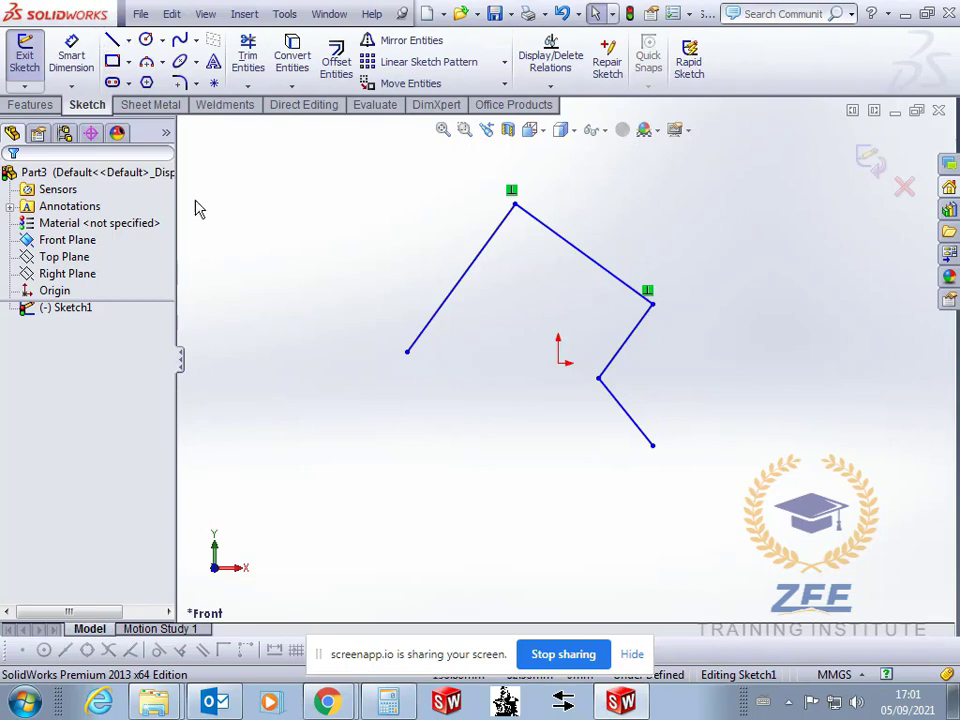
pyautogui.click(115, 47)
pyautogui.click(727, 342)
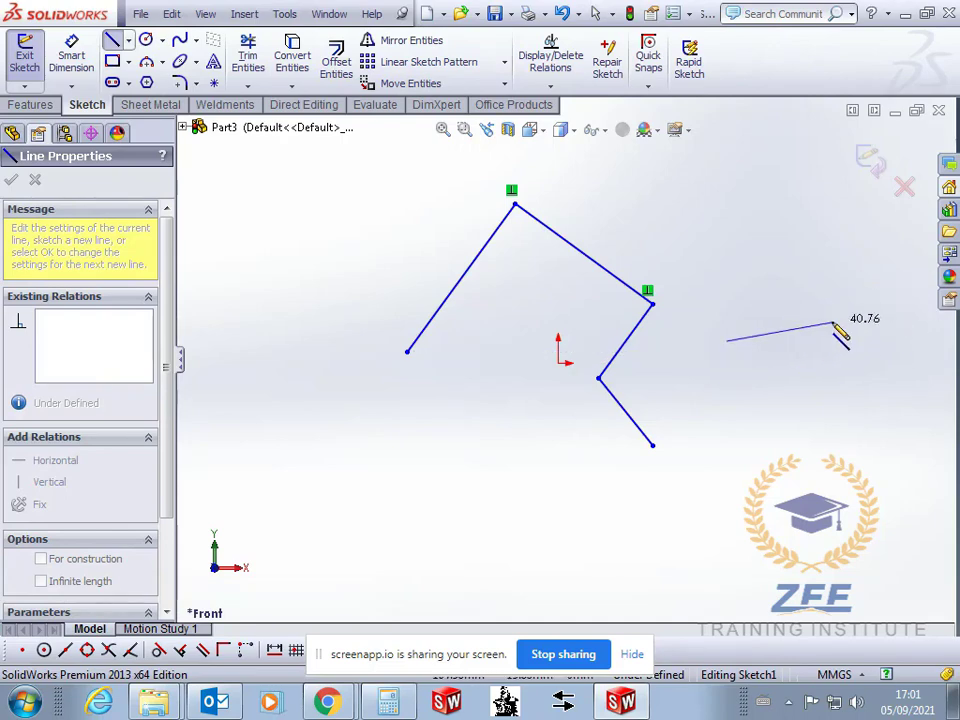
pyautogui.press('Escape')
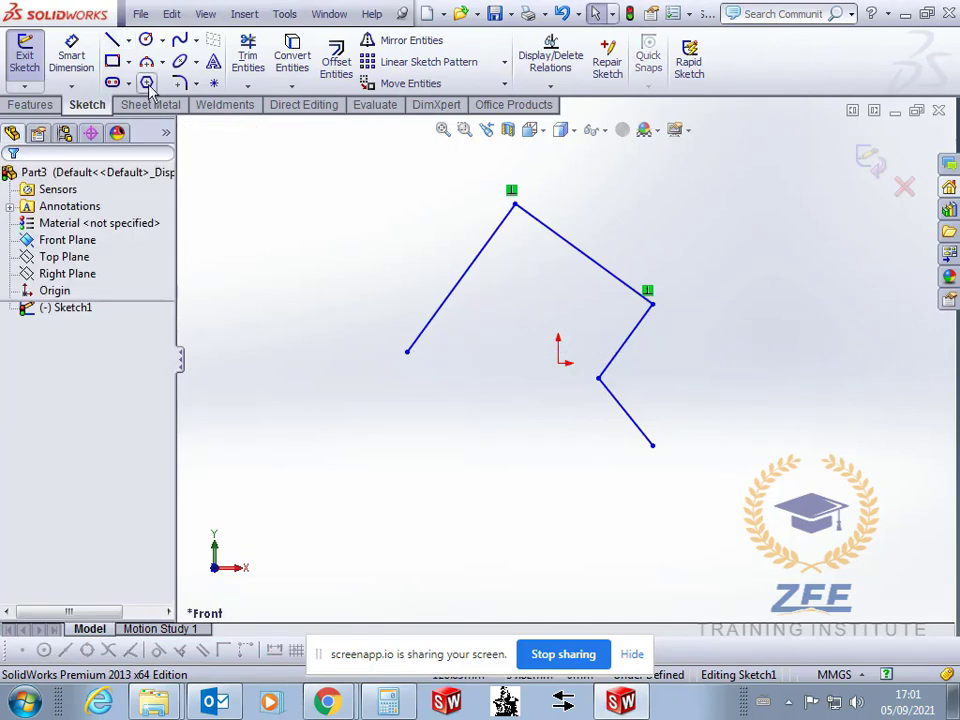
pyautogui.click(128, 40)
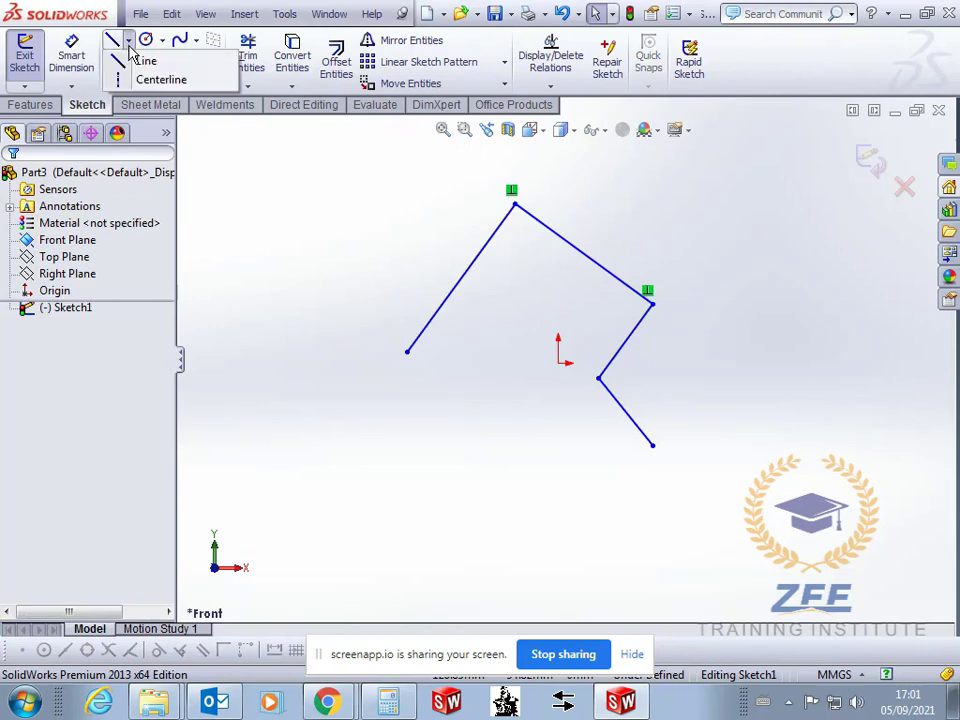
pyautogui.click(720, 421)
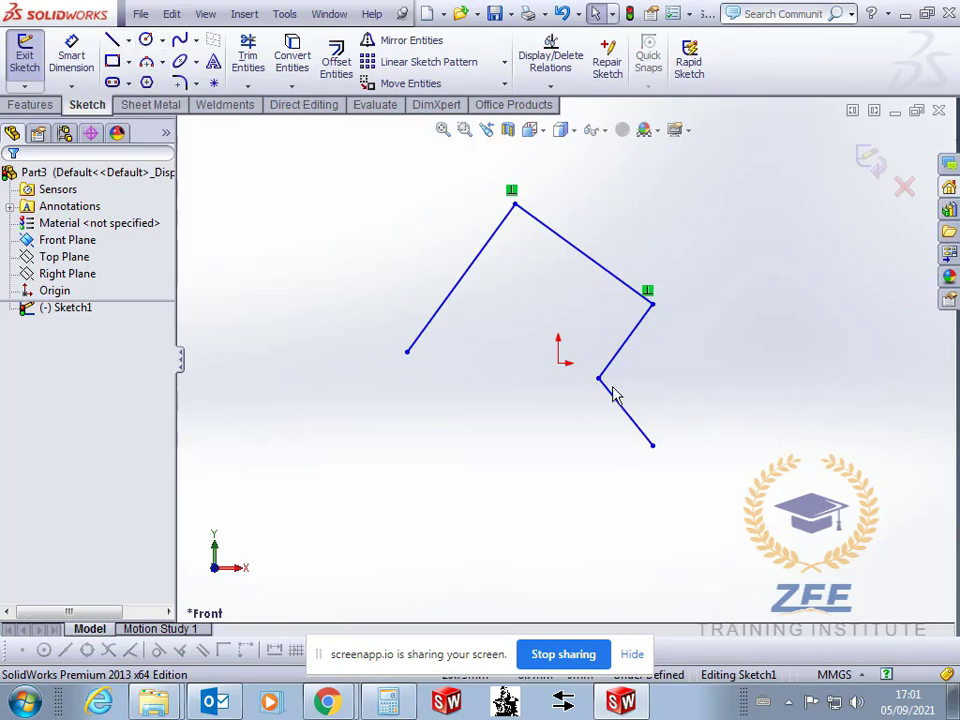
# Draw a sloping centerline beside the first solid line, on the outer side of the chain and roughly parallel to it
pyautogui.scroll(-2, 566, 317)
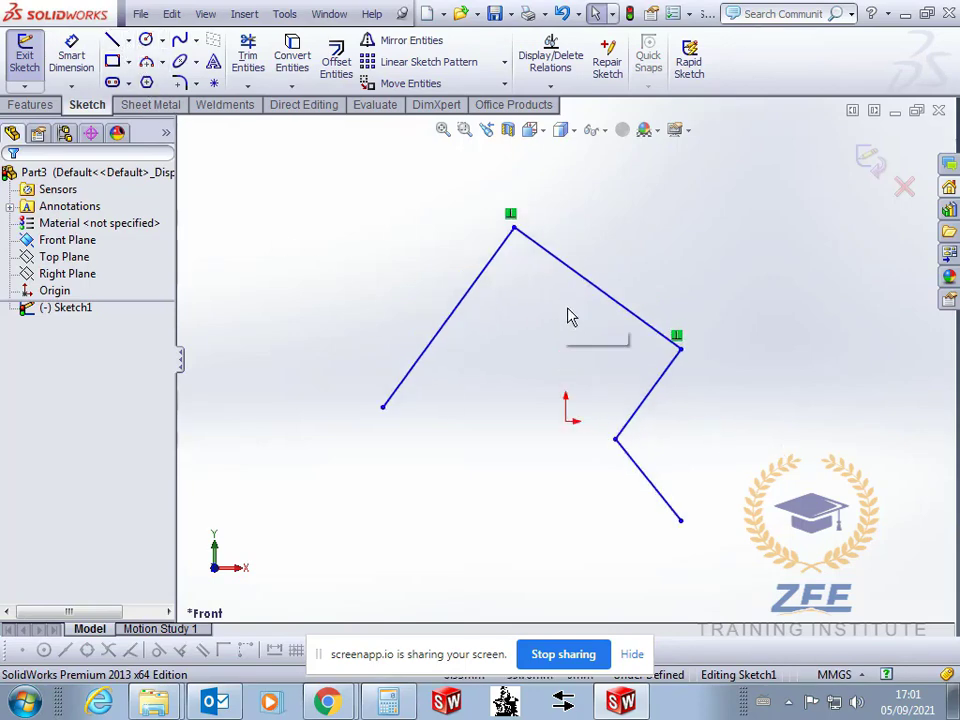
pyautogui.click(128, 40)
pyautogui.click(150, 79)
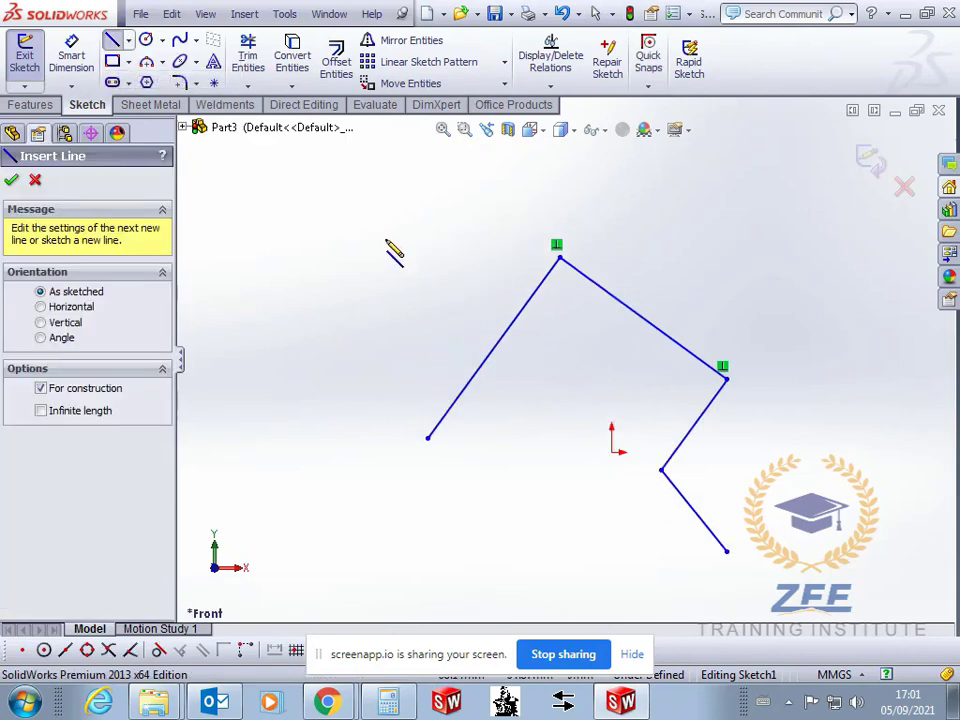
pyautogui.click(314, 379)
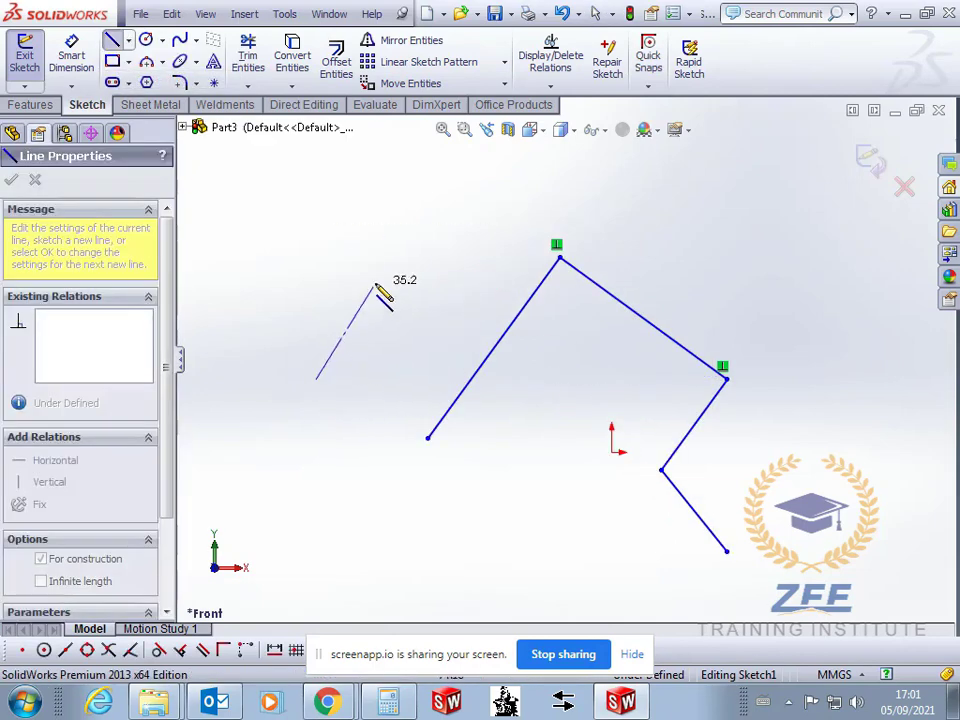
pyautogui.click(423, 233)
pyautogui.press('Escape')
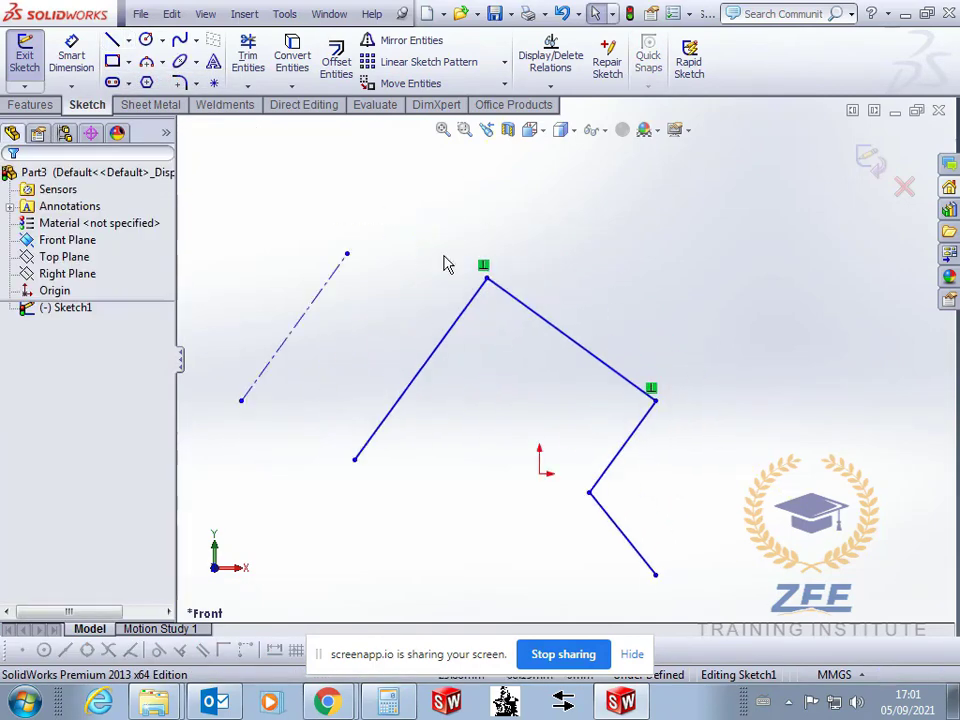
# Draw a second sloping centerline above the chain's second line, with a short horizontal segment at its lower end
pyautogui.click(128, 40)
pyautogui.click(150, 79)
pyautogui.moveTo(544, 233)
pyautogui.mouseDown()
pyautogui.moveTo(634, 313)
pyautogui.moveTo(686, 338)
pyautogui.mouseUp()
pyautogui.scroll(-2, 838, 338)
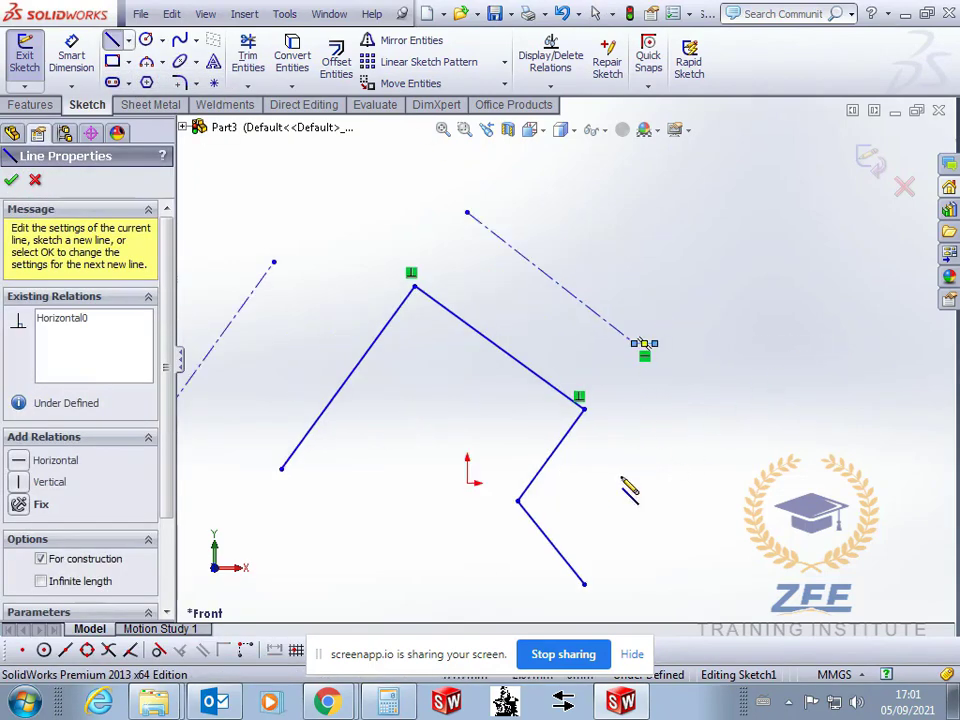
pyautogui.press('Escape')
pyautogui.scroll(2, 594, 422)
pyautogui.scroll(-2, 579, 229)
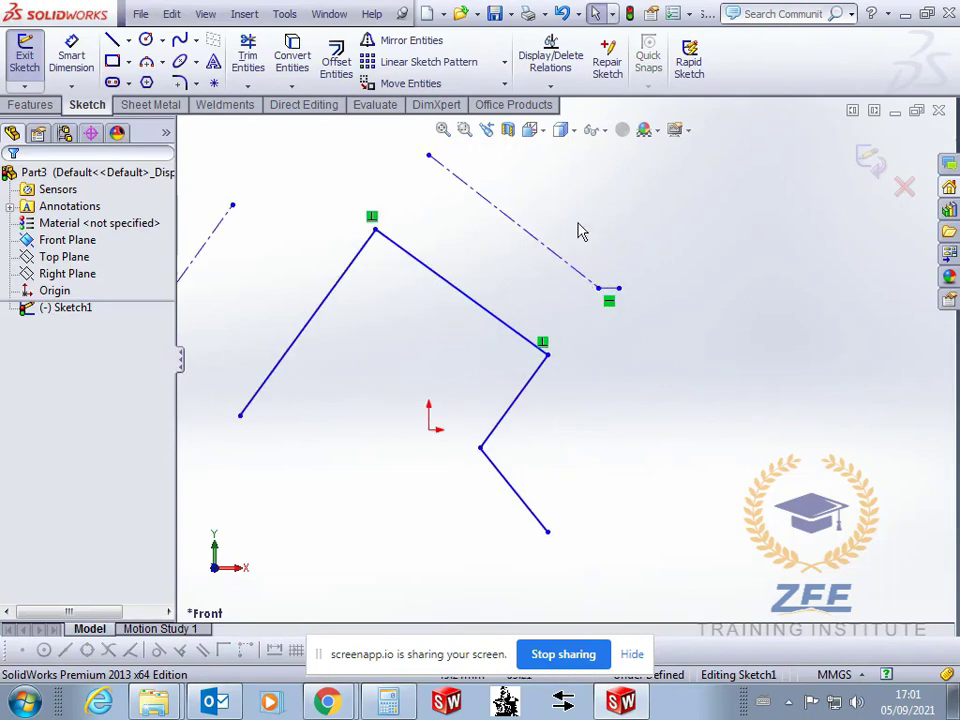
# Delete the short horizontal construction segment at the lower end of the second centerline
pyautogui.moveTo(579, 238); pyautogui.dragTo(658, 357)
pyautogui.click(658, 357)
pyautogui.scroll(2, 560, 350)
pyautogui.scroll(-2, 534, 426)
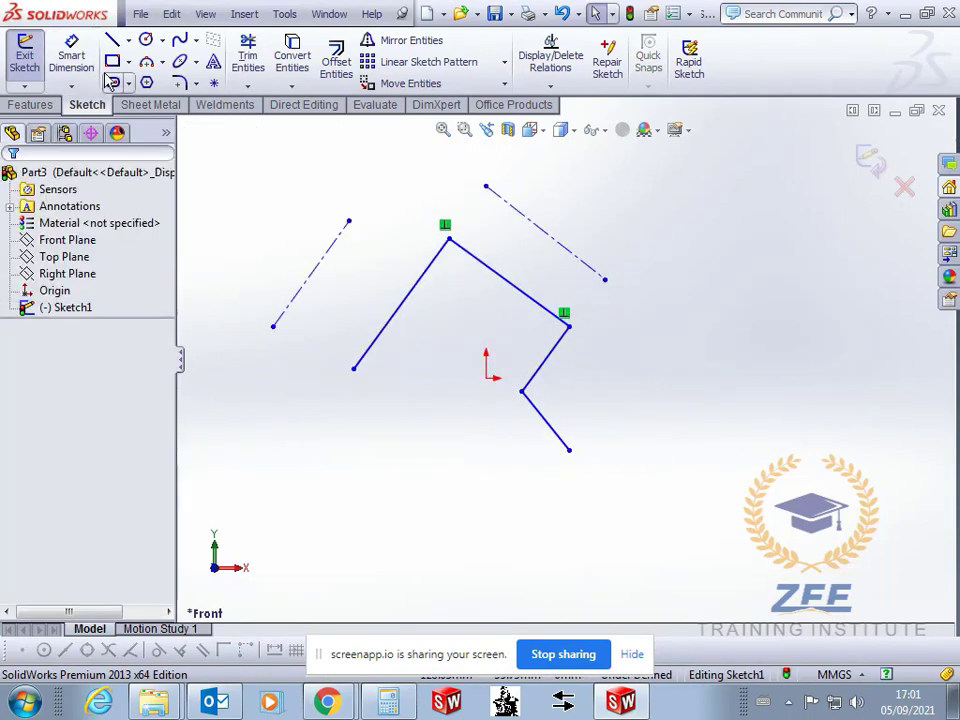
# Draw a third sloping centerline to the right of the chain's third line
pyautogui.click(128, 39)
pyautogui.click(122, 80)
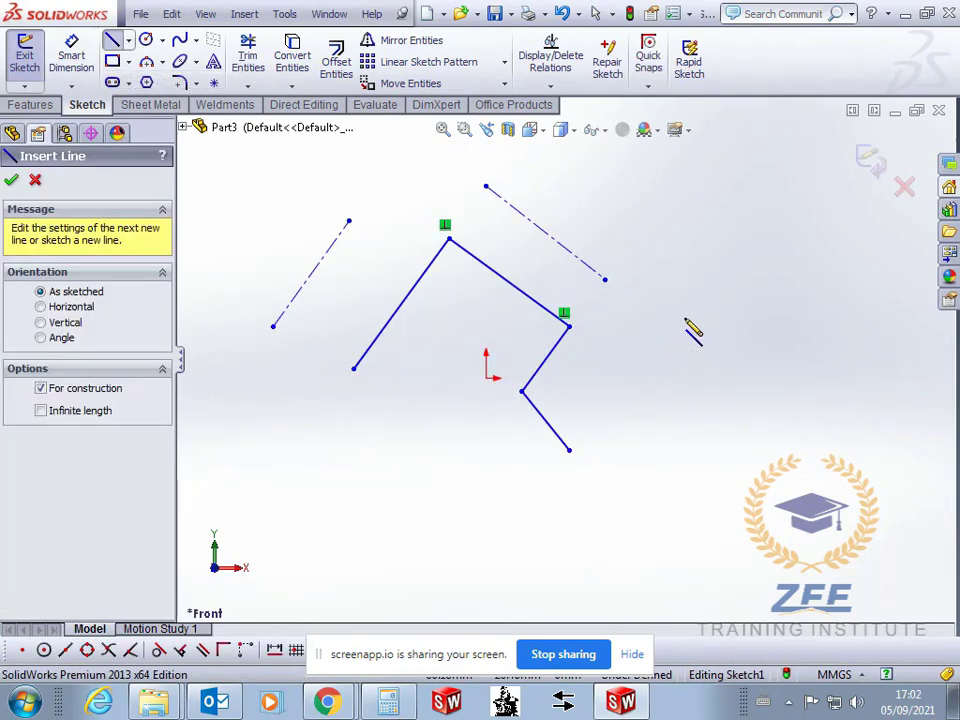
pyautogui.click(605, 400)
pyautogui.press('Escape')
pyautogui.scroll(1, 568, 425)
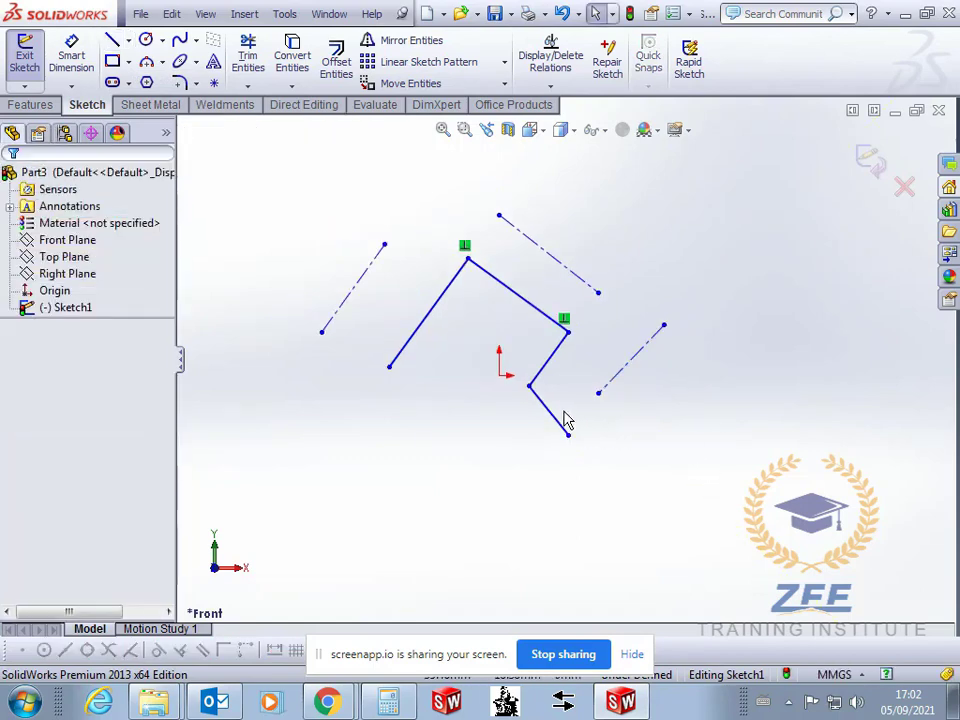
pyautogui.scroll(-1, 441, 422)
pyautogui.scroll(1, 662, 414)
pyautogui.scroll(-1, 735, 455)
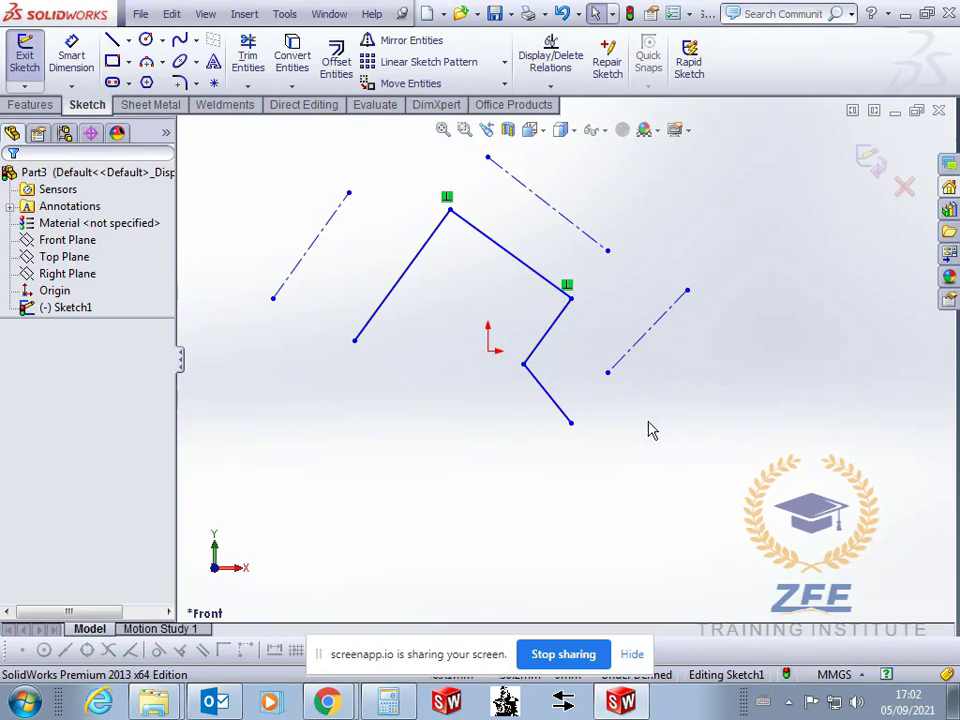
pyautogui.scroll(2, 499, 336)
pyautogui.scroll(-2, 450, 314)
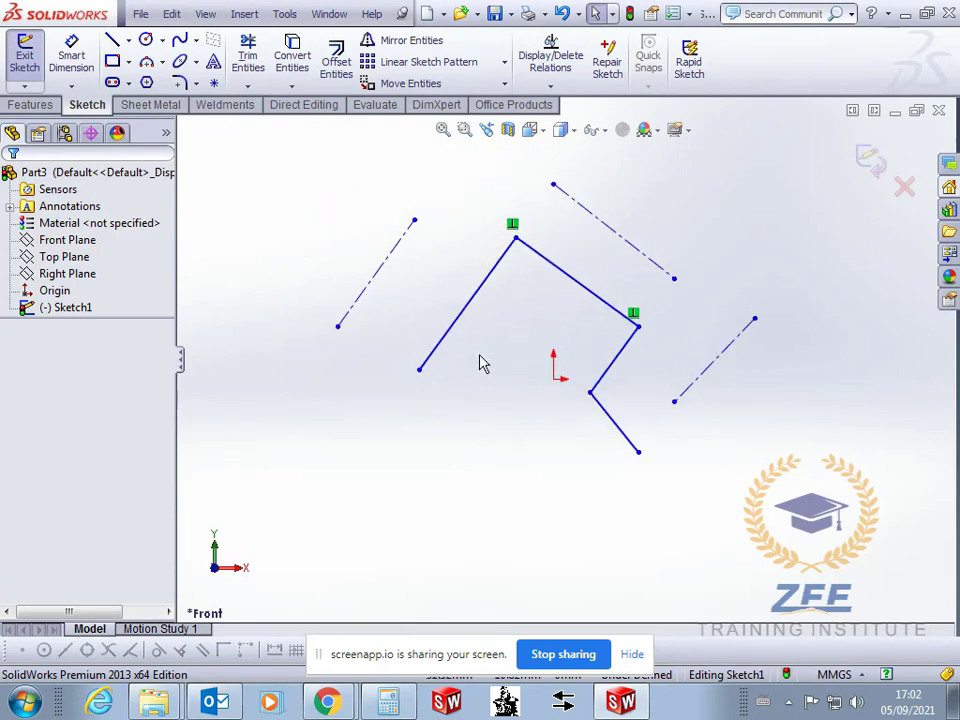
pyautogui.scroll(-2, 439, 328)
pyautogui.scroll(2, 487, 357)
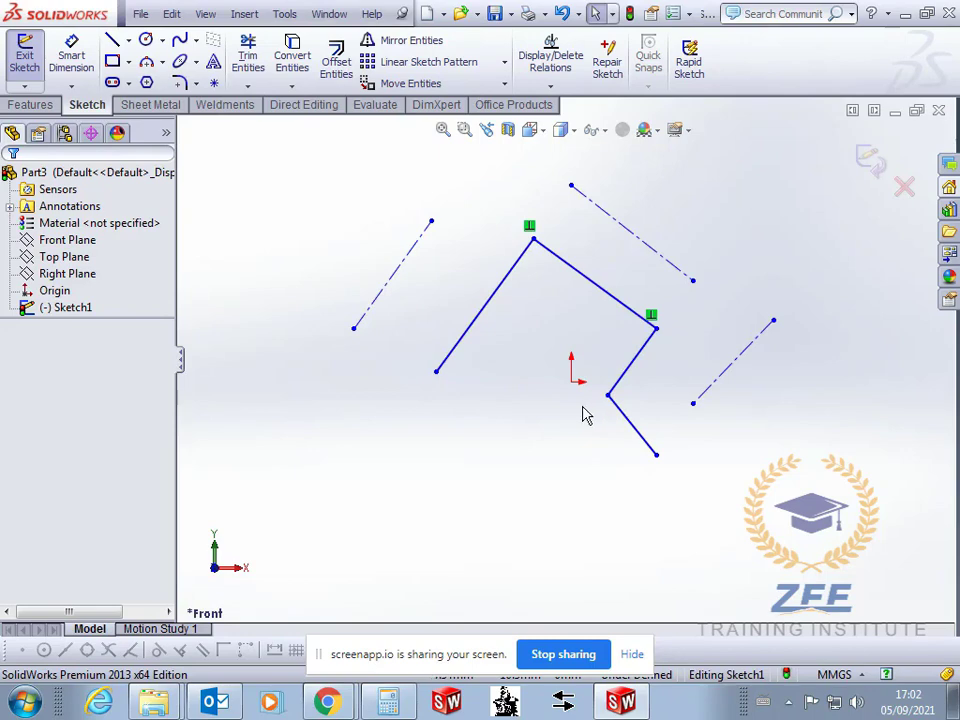
pyautogui.scroll(1, 610, 428)
pyautogui.scroll(-3, 591, 343)
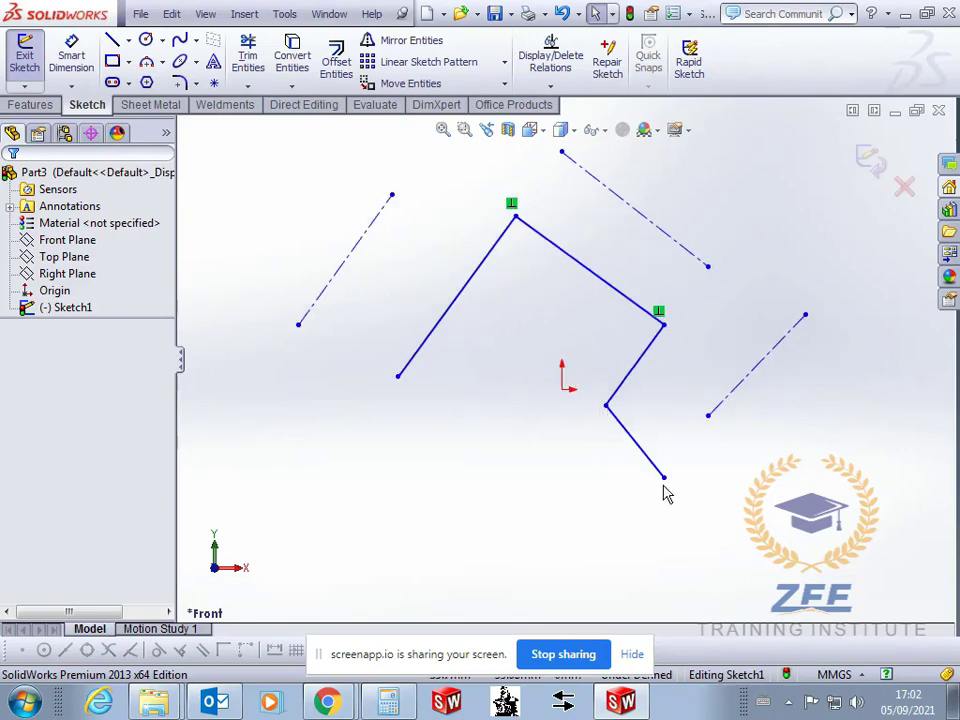
pyautogui.click(112, 40)
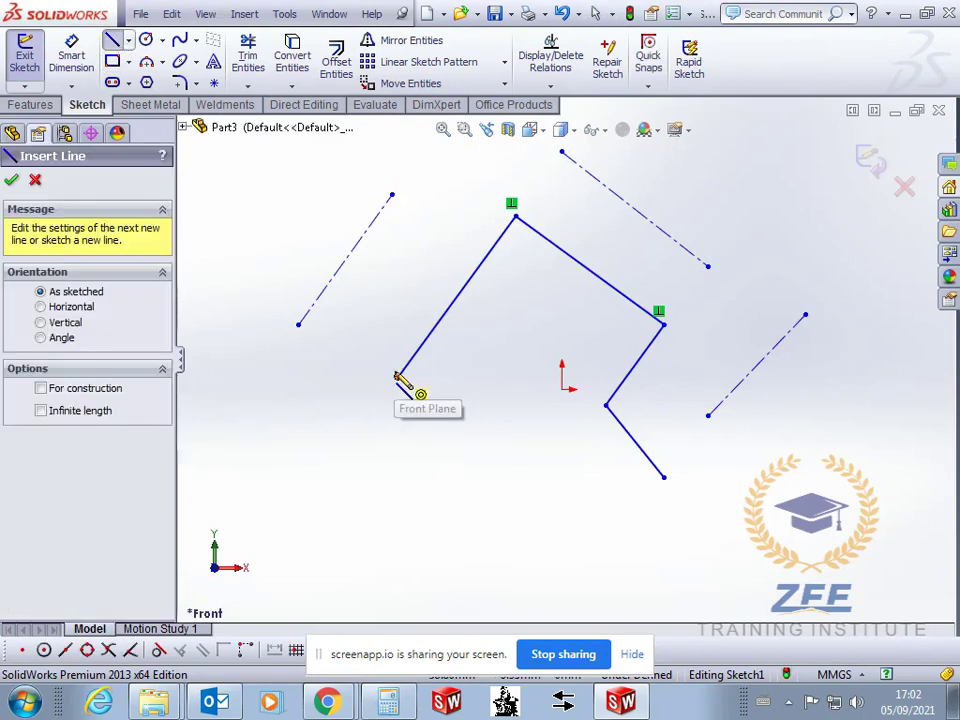
pyautogui.press('Escape')
pyautogui.scroll(5, 604, 401)
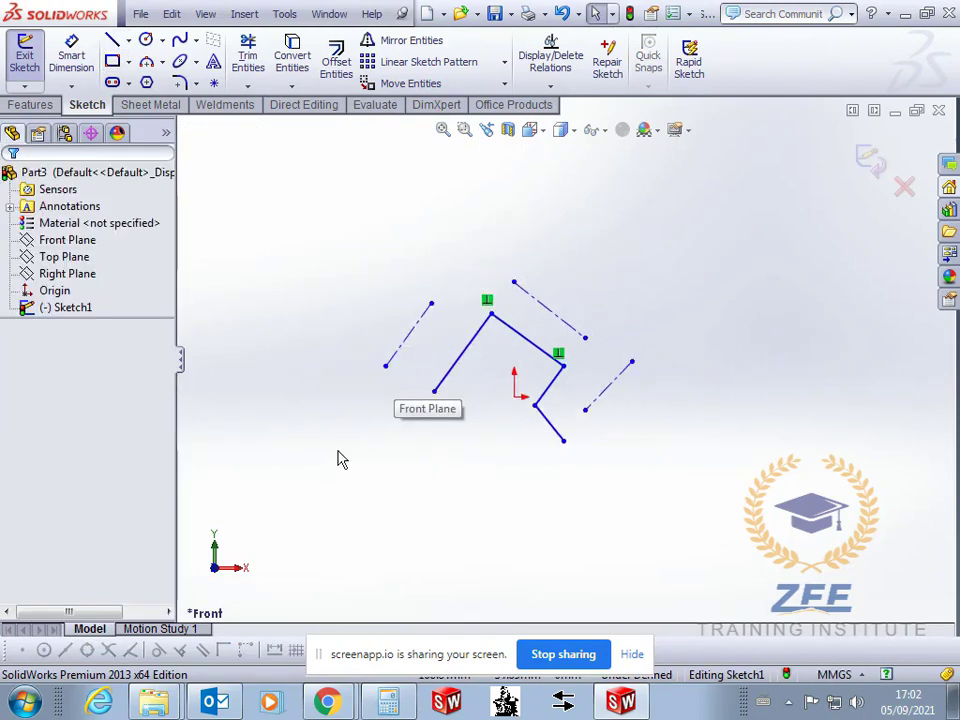
pyautogui.scroll(-2, 372, 436)
pyautogui.scroll(-1, 640, 425)
pyautogui.scroll(1, 560, 360)
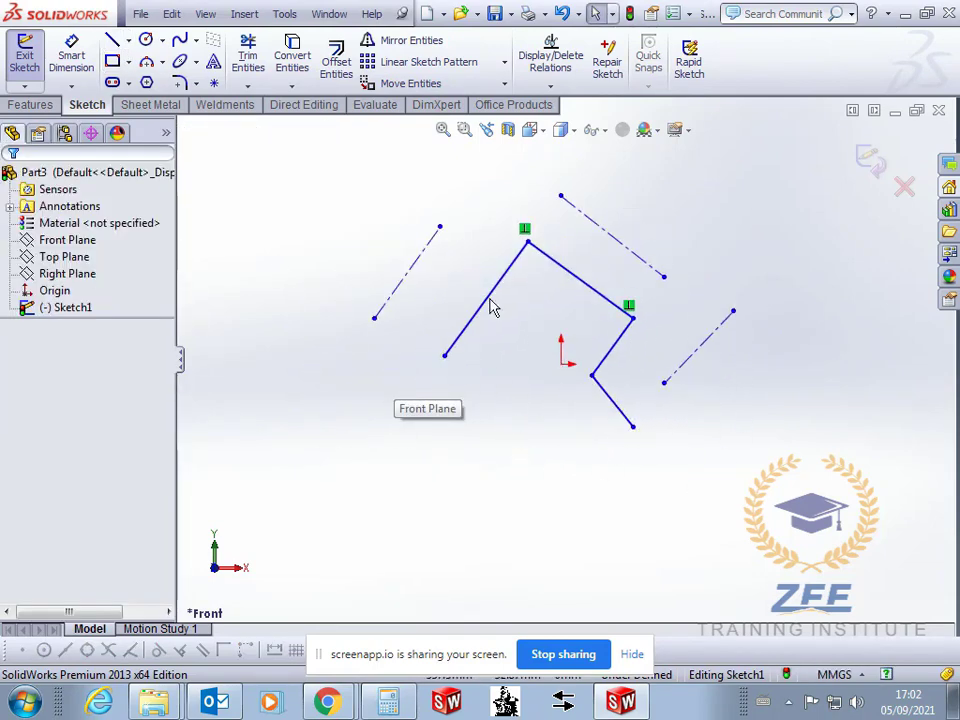
pyautogui.scroll(-1, 585, 345)
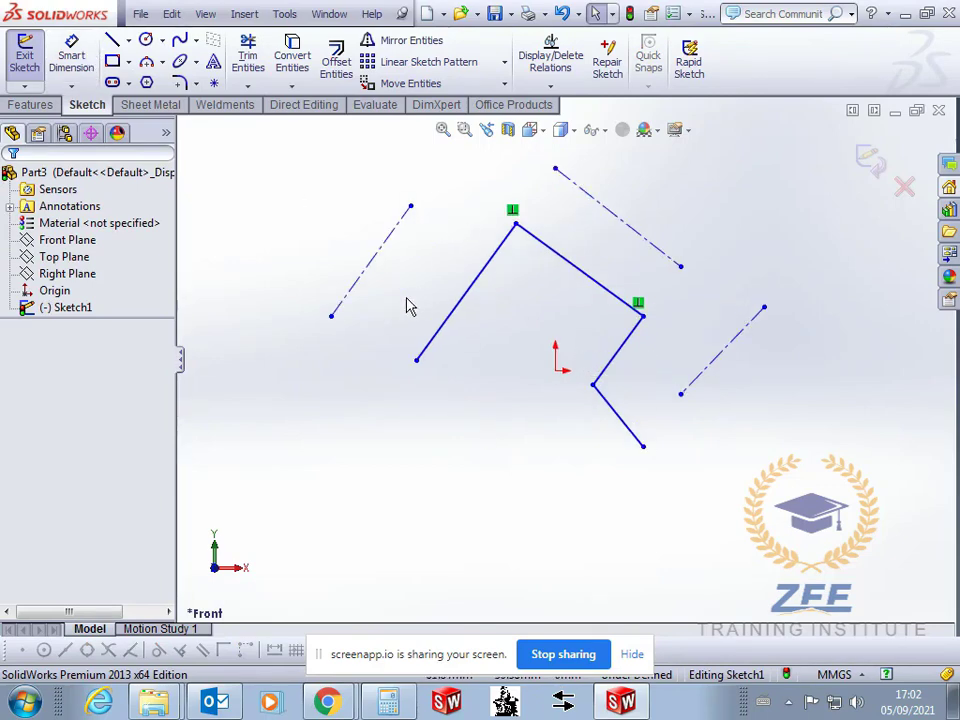
# Close the open chain into a profile with two solid lines, from its lower-left end through a low point to its lower-right end
pyautogui.click(112, 40)
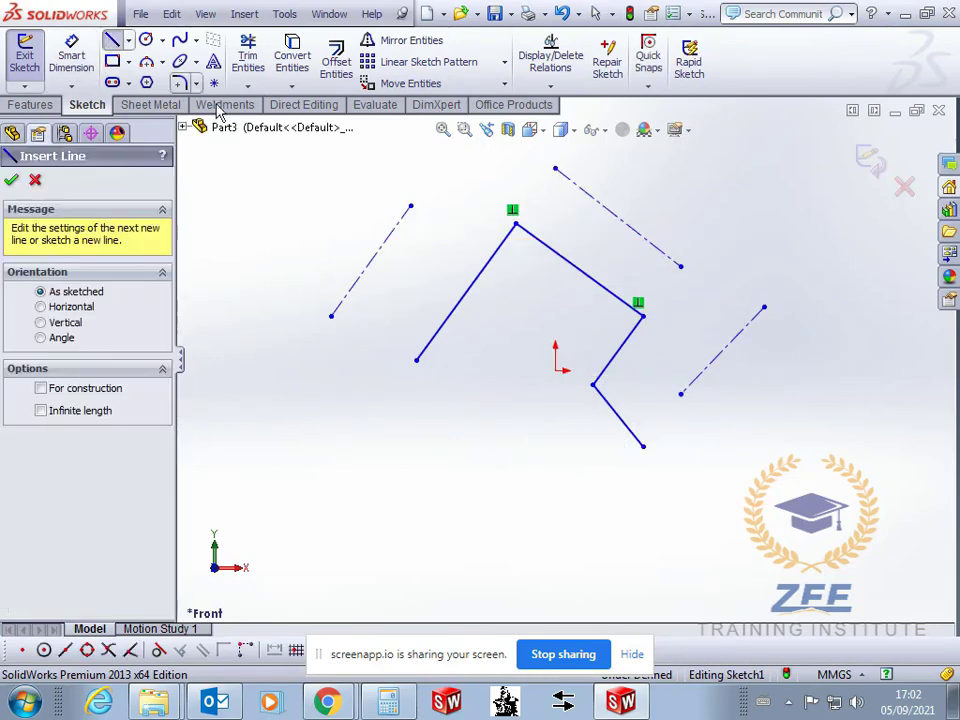
pyautogui.click(417, 361)
pyautogui.click(501, 474)
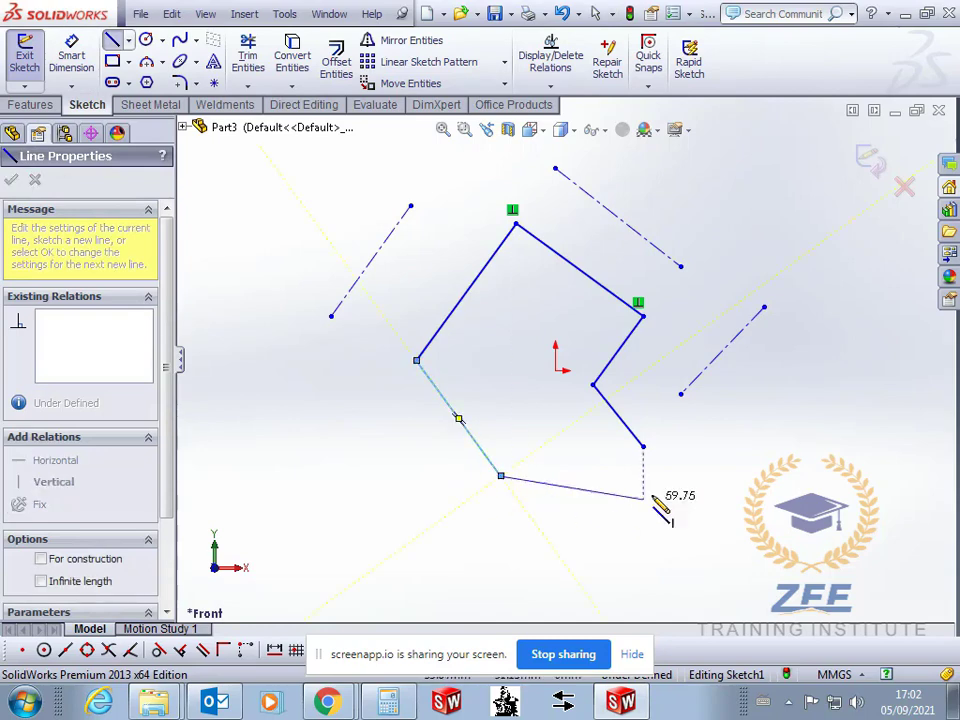
pyautogui.click(643, 447)
pyautogui.press('Escape')
pyautogui.scroll(1, 568, 369)
pyautogui.scroll(-1, 568, 375)
pyautogui.scroll(2, 568, 386)
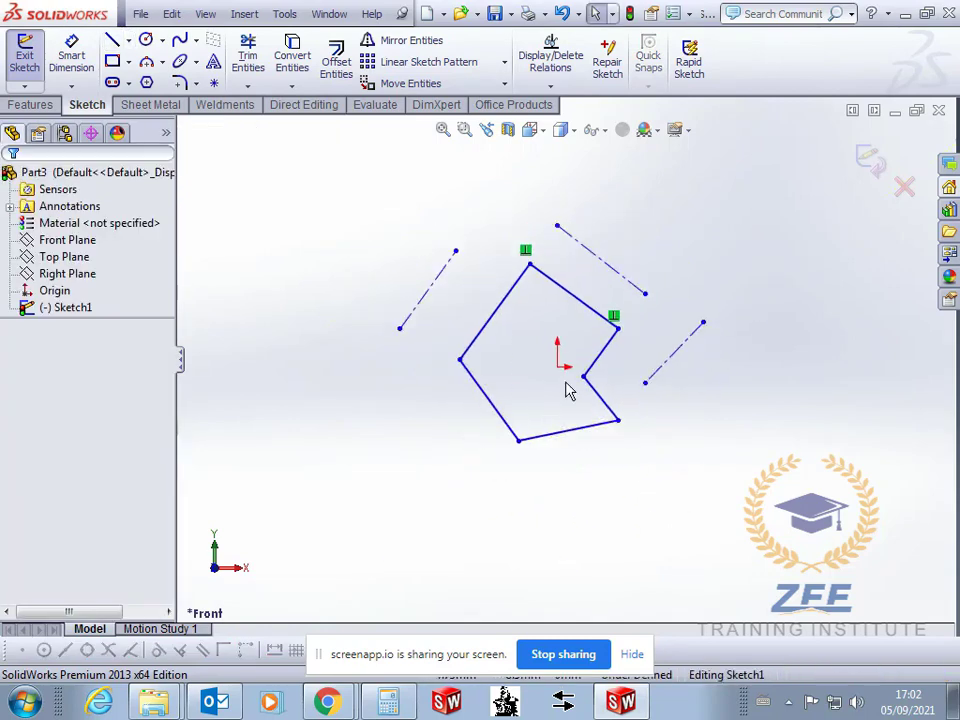
pyautogui.scroll(-2, 578, 389)
pyautogui.scroll(2, 668, 364)
pyautogui.scroll(-2, 610, 358)
pyautogui.scroll(1, 570, 325)
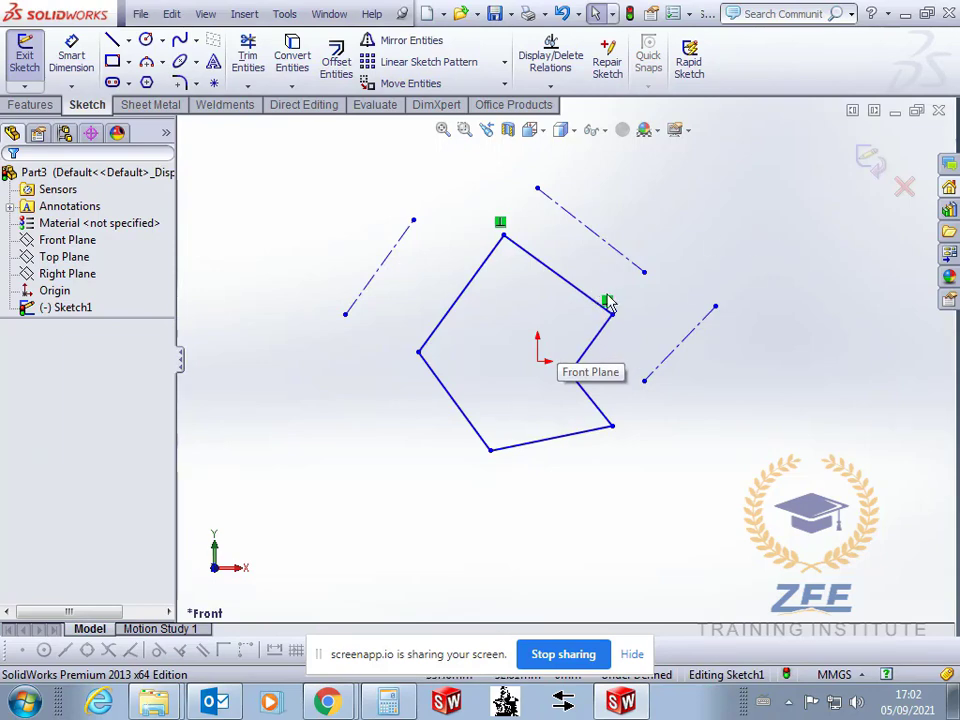
pyautogui.scroll(-1, 615, 320)
pyautogui.scroll(1, 600, 260)
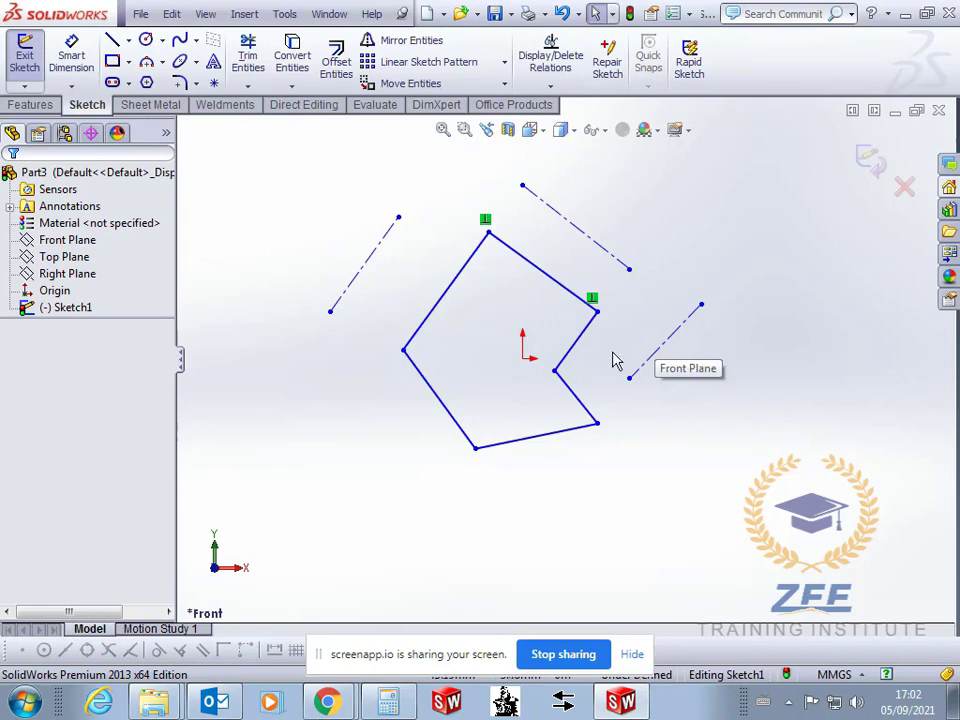
pyautogui.scroll(1, 553, 381)
pyautogui.scroll(-2, 501, 399)
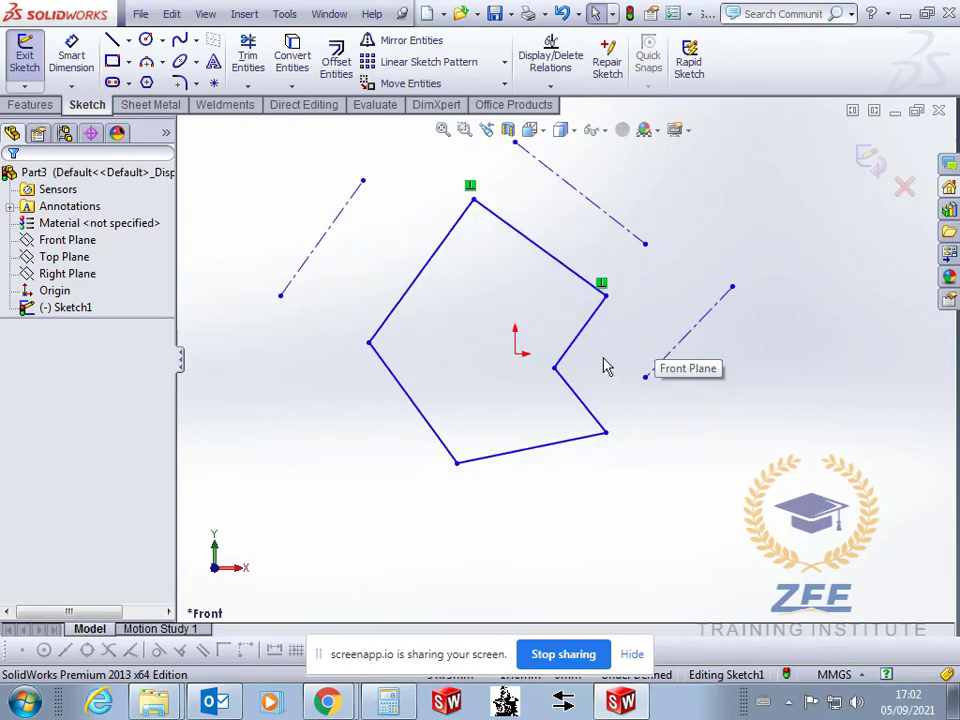
pyautogui.moveTo(311, 289)
pyautogui.keyDown('ctrl'); pyautogui.mouseDown(button='middle')
pyautogui.moveTo(499, 349)
pyautogui.moveTo(481, 358)
pyautogui.mouseUp(button='middle'); pyautogui.keyUp('ctrl')
# Extrude the closed solid-line profile into a boss
pyautogui.click(30, 104)
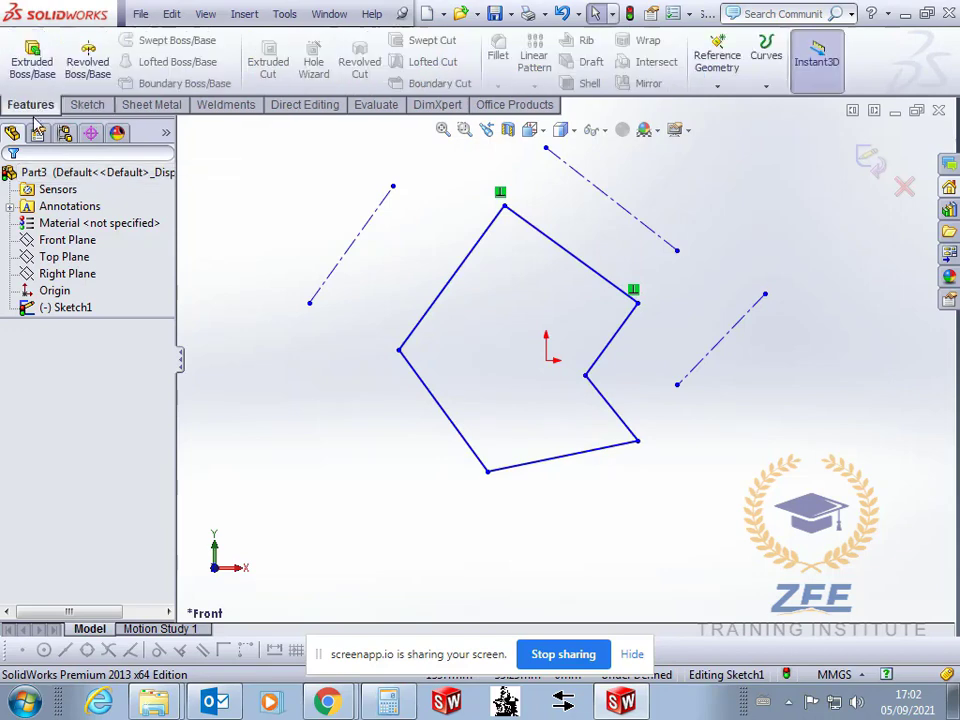
pyautogui.click(32, 60)
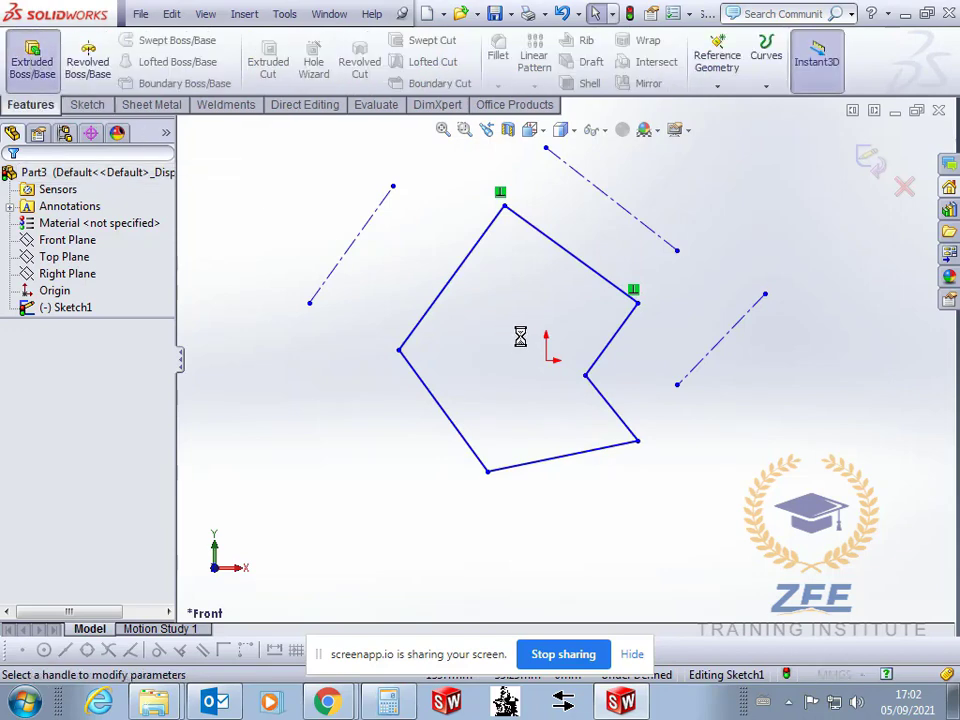
pyautogui.moveTo(540, 383); pyautogui.dragTo(482, 418)
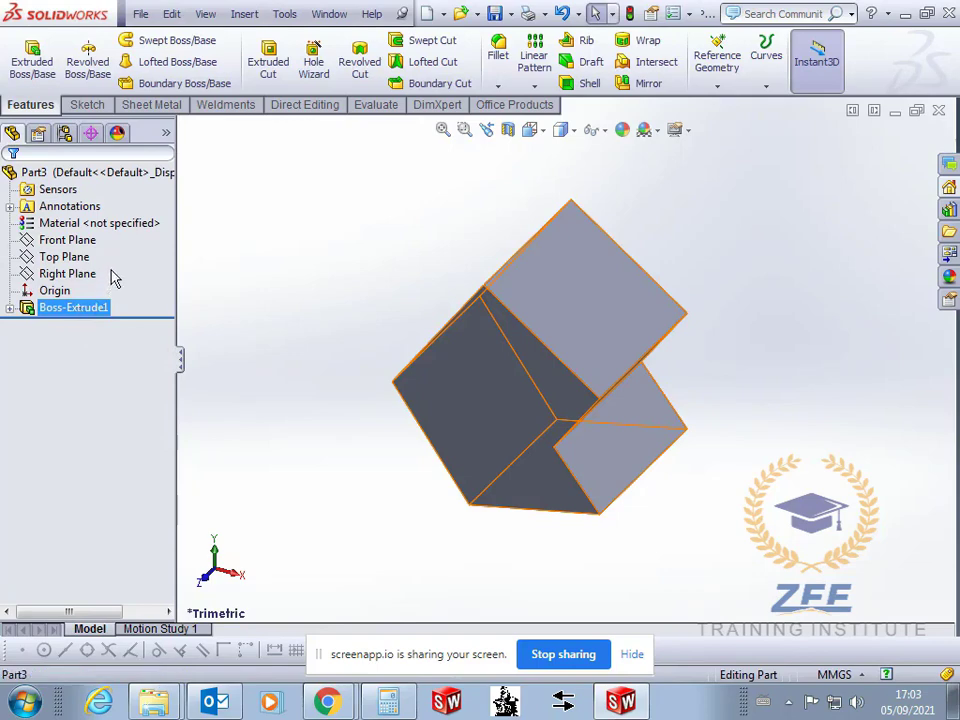
# Delete the extruded boss while keeping its sketch
pyautogui.click(75, 309)
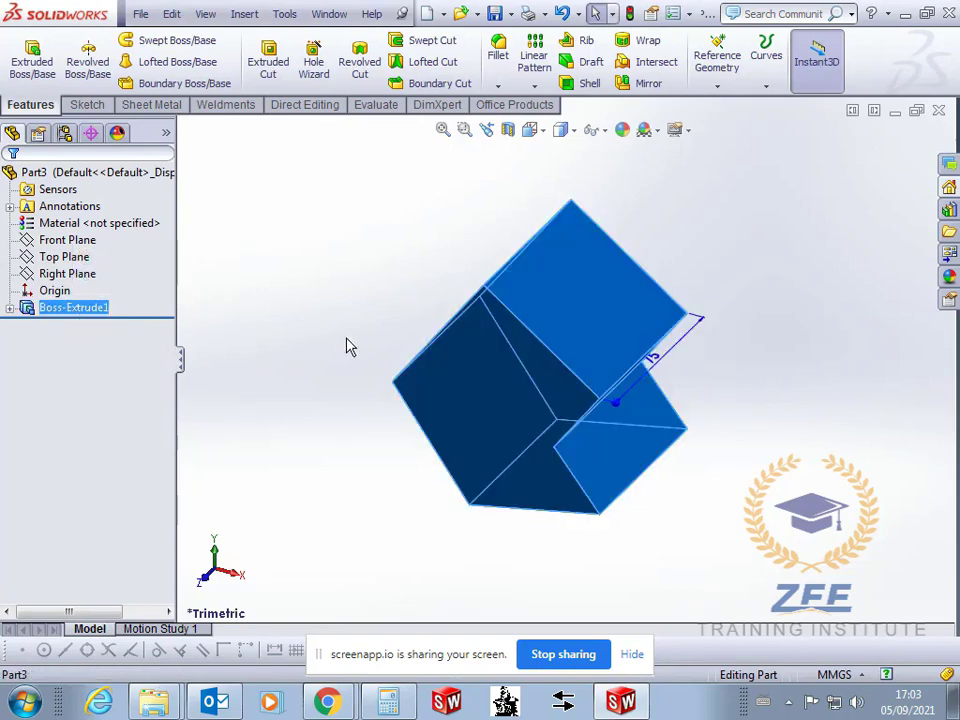
pyautogui.press('Delete')
pyautogui.click(326, 69)
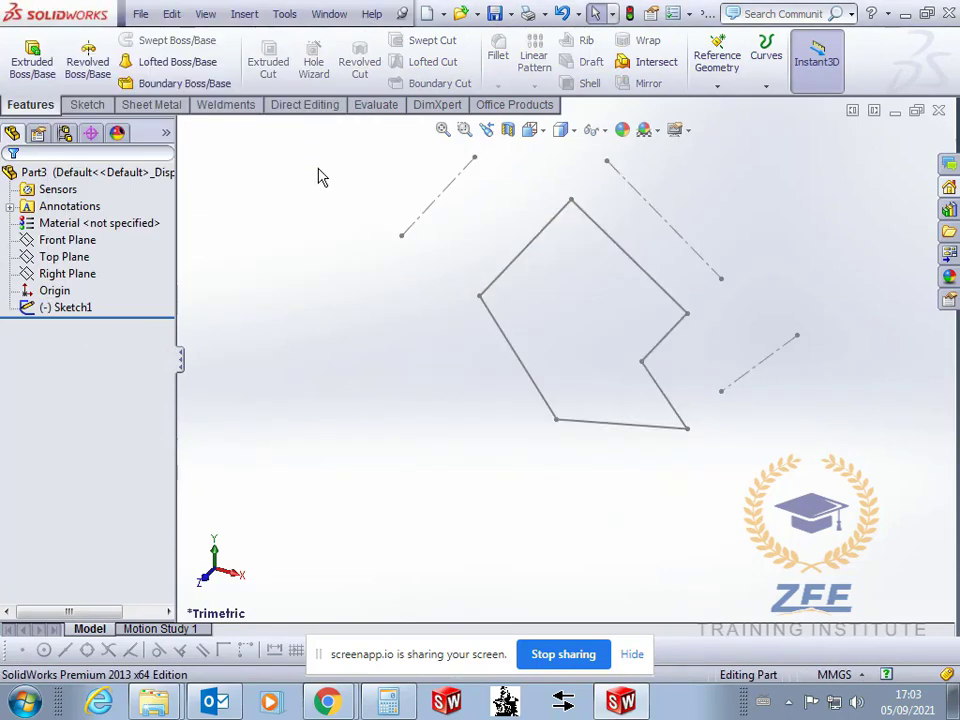
# Reopen Sketch1 for editing and orient the view to Front
pyautogui.click(70, 307)
pyautogui.click(143, 273)
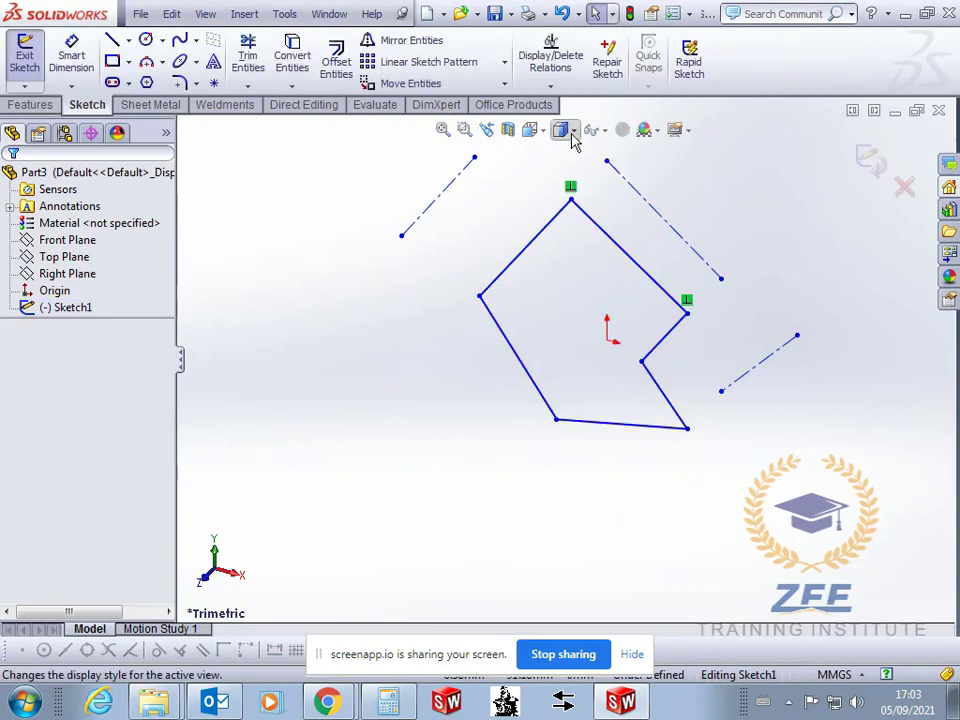
pyautogui.press('space')
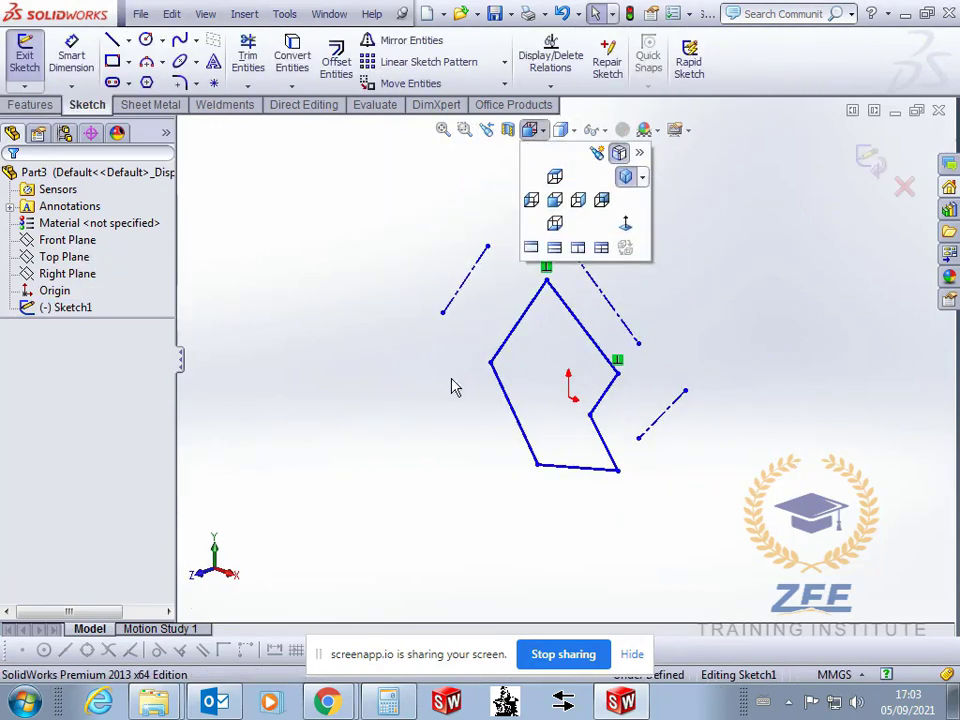
pyautogui.hotkey('ctrl', '1')
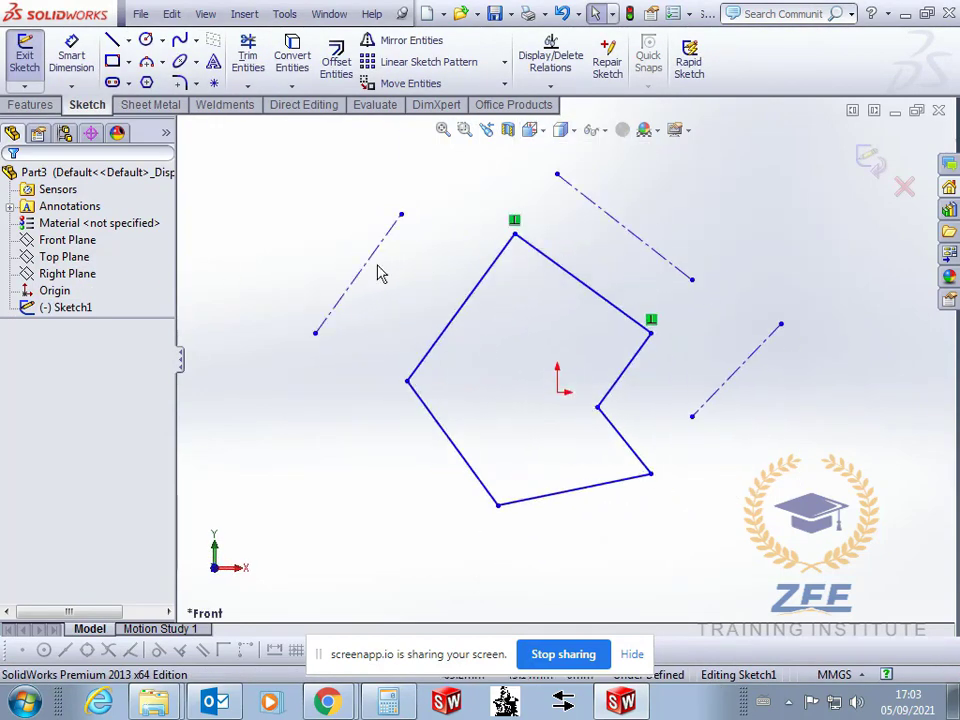
# Add a Vertical relation to the sloping centerline on the right of the profile
pyautogui.click(742, 375)
pyautogui.click(58, 395)
pyautogui.press('Escape')
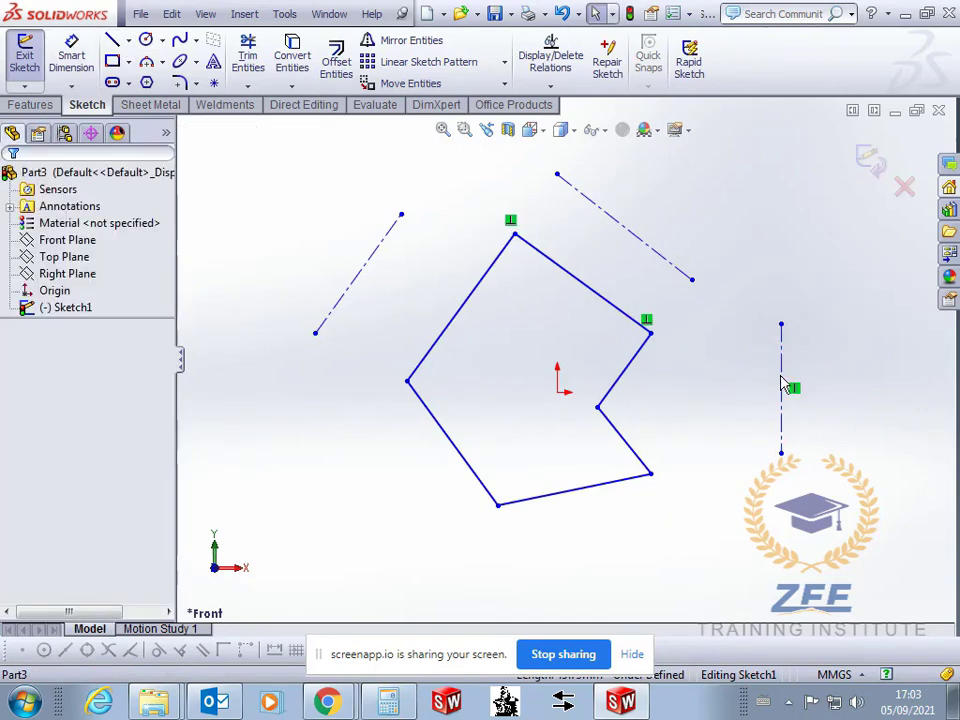
# Move the vertical centerline inside the profile, attaching its upper end to the top corner and its lower end to the bottom line
pyautogui.moveTo(783, 385); pyautogui.dragTo(536, 396)
pyautogui.moveTo(534, 325); pyautogui.dragTo(515, 236)
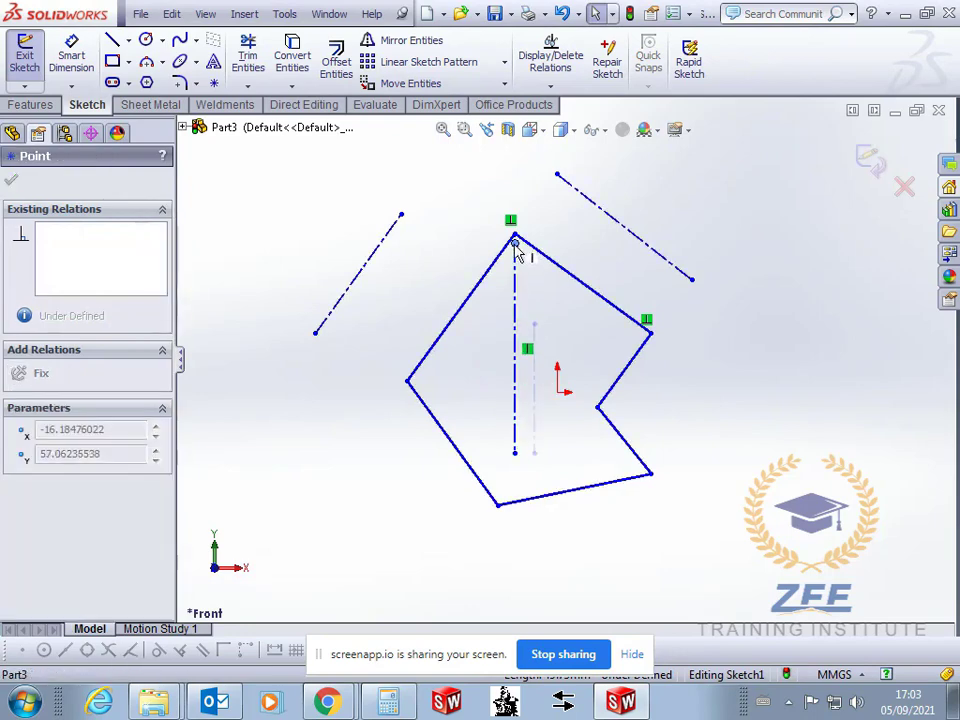
pyautogui.press('Escape')
pyautogui.moveTo(514, 449); pyautogui.dragTo(513, 503)
pyautogui.press('Escape')
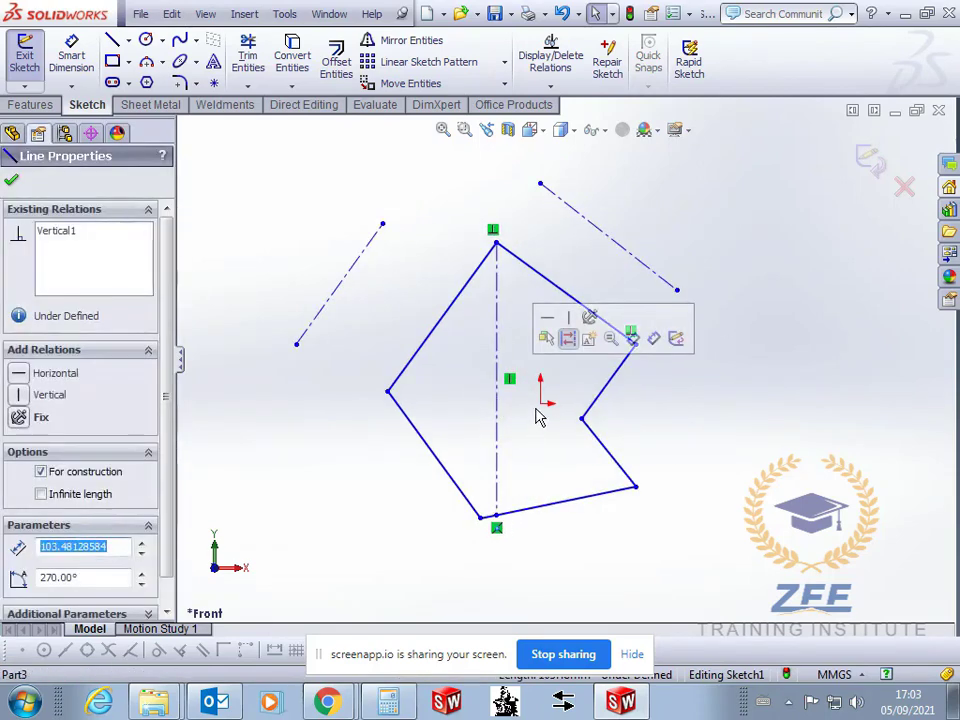
# Make the vertical centerline coincident with the origin
pyautogui.click(562, 466)
pyautogui.click(498, 451)
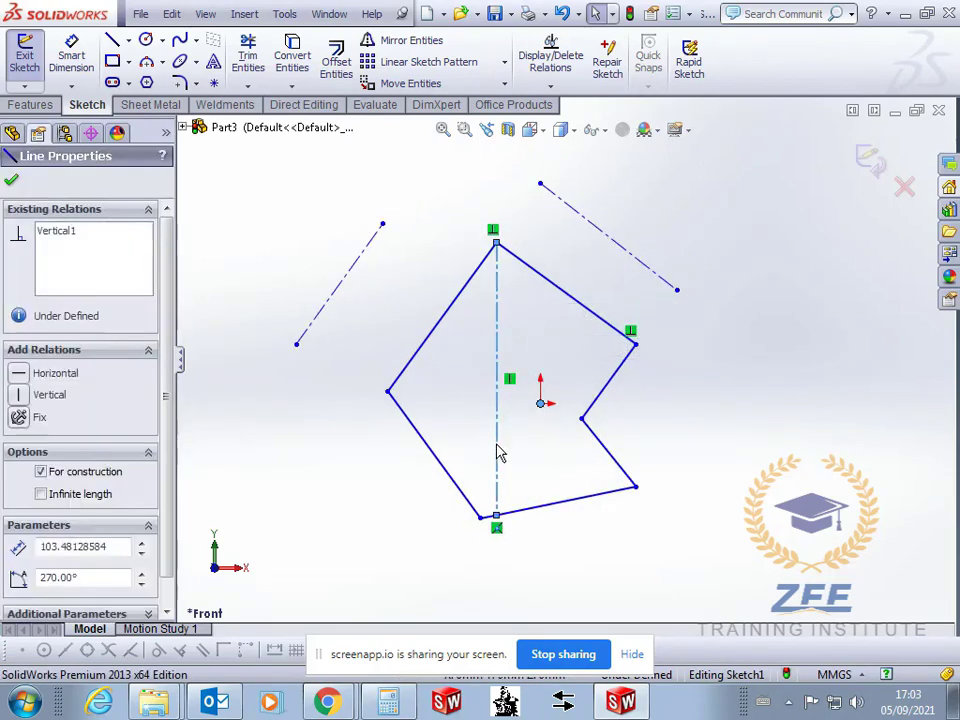
pyautogui.keyDown('ctrl'); pyautogui.click(540, 403); pyautogui.keyUp('ctrl')
pyautogui.click(62, 507)
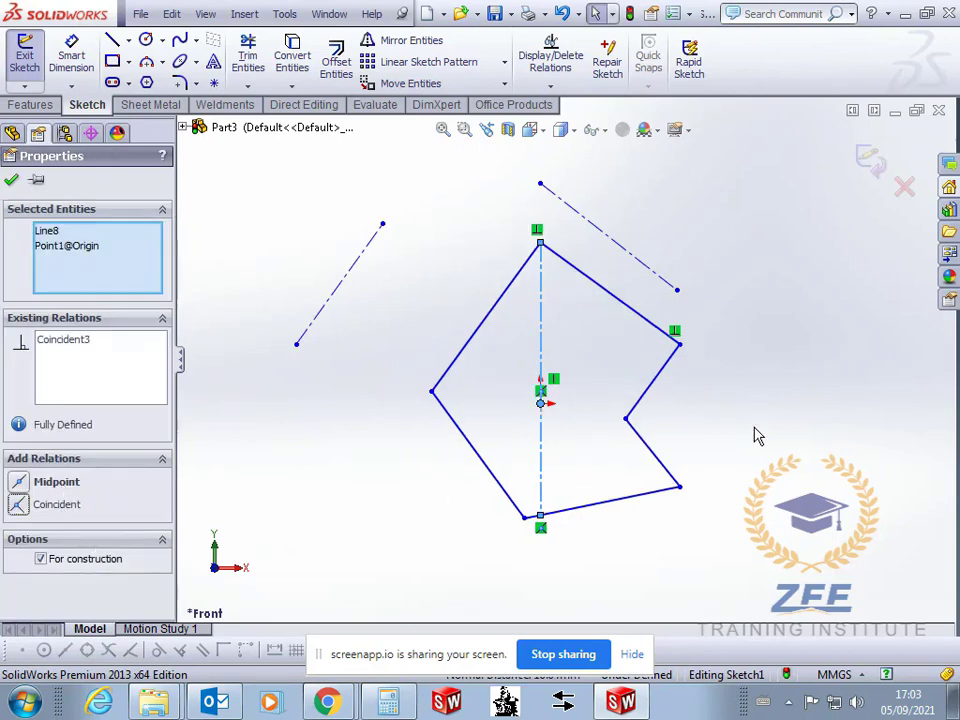
pyautogui.click(756, 422)
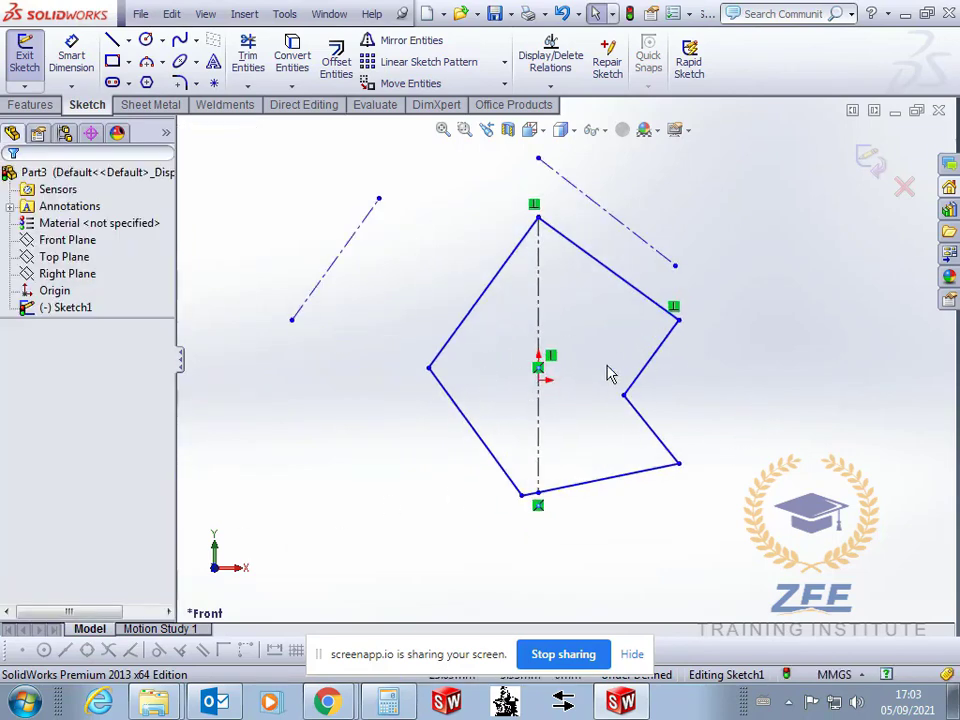
# Add a Horizontal relation to the sloping centerline on the left of the profile
pyautogui.scroll(2, 559, 350)
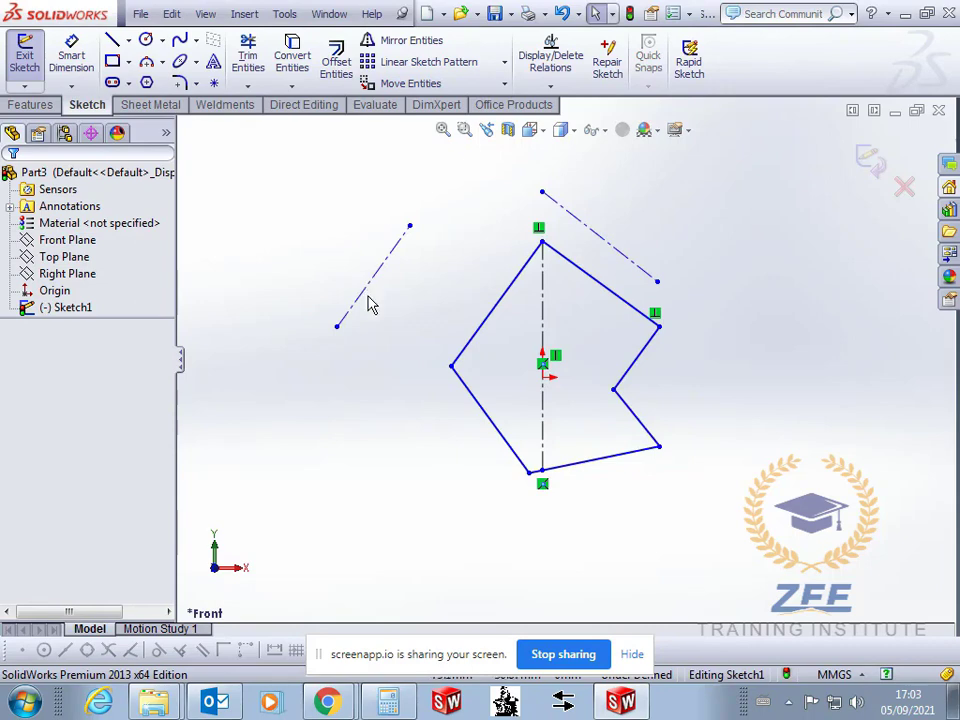
pyautogui.click(369, 290)
pyautogui.click(58, 371)
pyautogui.click(395, 432)
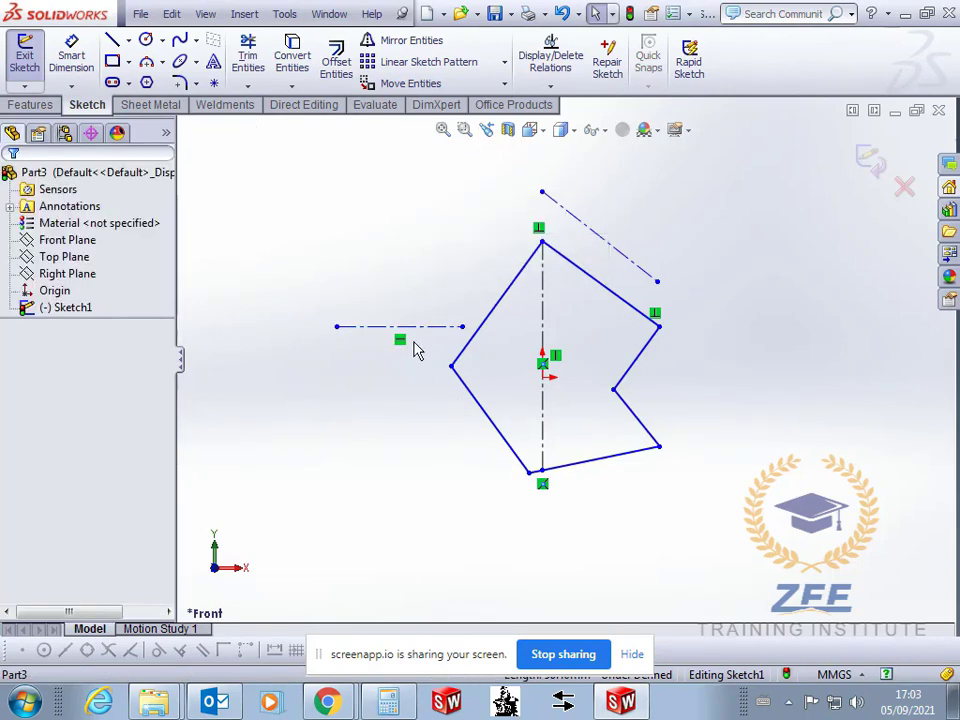
# Span the profile with the horizontal centerline, attaching its ends to the left corner and the upper line of the right-hand notch
pyautogui.moveTo(462, 326)
pyautogui.mouseDown()
pyautogui.moveTo(461, 364)
pyautogui.moveTo(640, 380)
pyautogui.mouseUp()
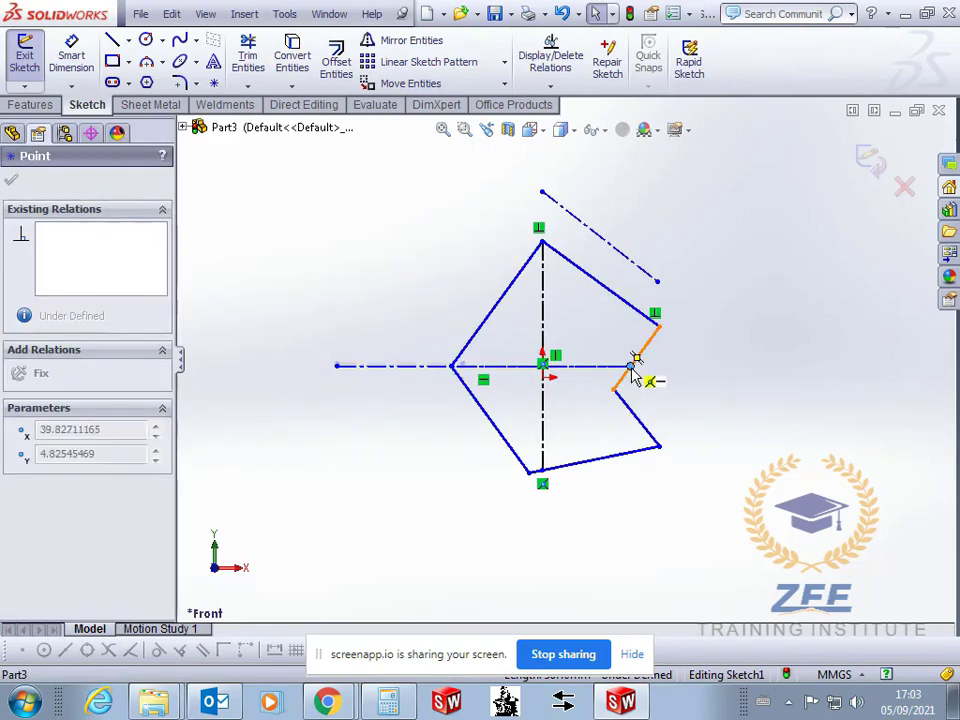
pyautogui.moveTo(340, 372); pyautogui.dragTo(467, 381)
pyautogui.click(636, 400)
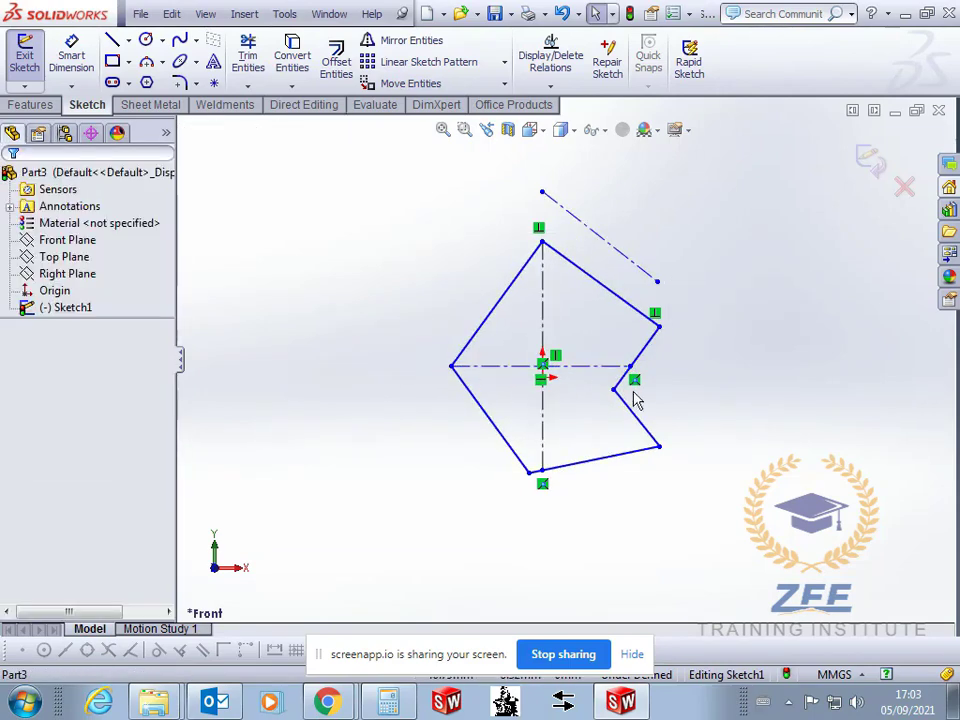
# Make the horizontal centerline coincident with the origin
pyautogui.scroll(-5, 565, 388)
pyautogui.click(484, 391)
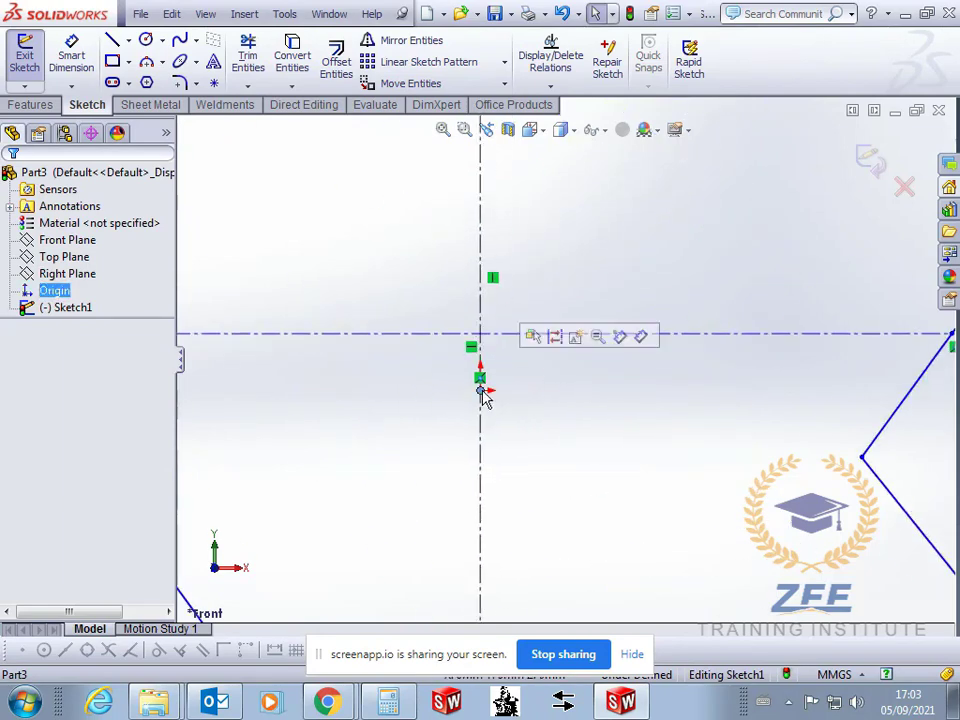
pyautogui.scroll(3, 605, 392)
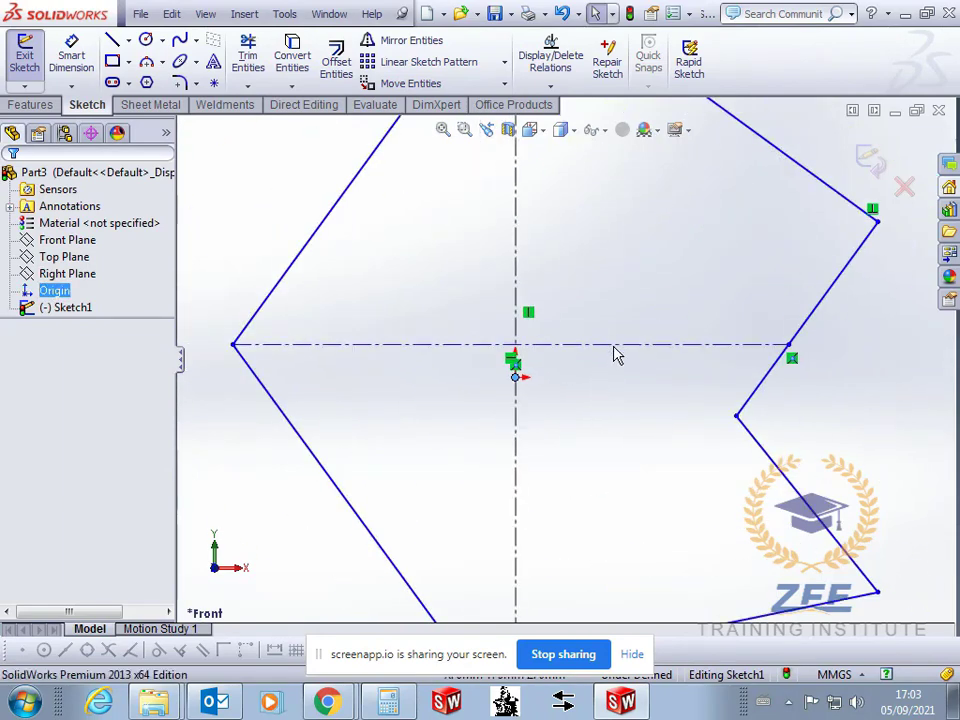
pyautogui.keyDown('ctrl'); pyautogui.click(615, 346); pyautogui.keyUp('ctrl')
pyautogui.scroll(1, 580, 356)
pyautogui.click(68, 508)
pyautogui.scroll(3, 579, 399)
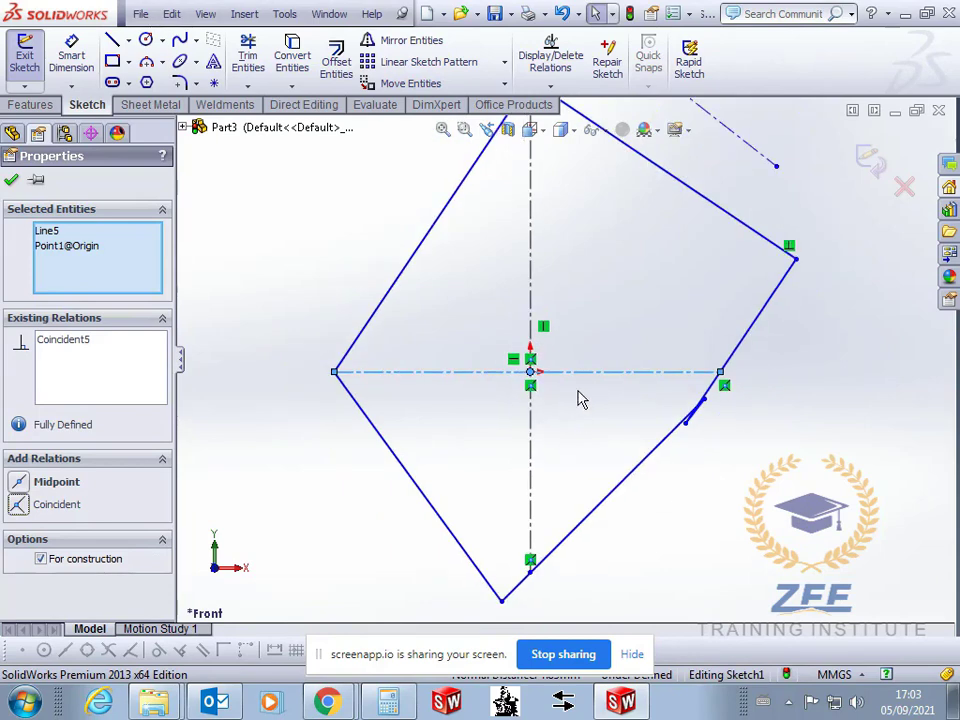
pyautogui.click(600, 395)
# Delete the remaining sloping centerline above the profile
pyautogui.scroll(1, 615, 403)
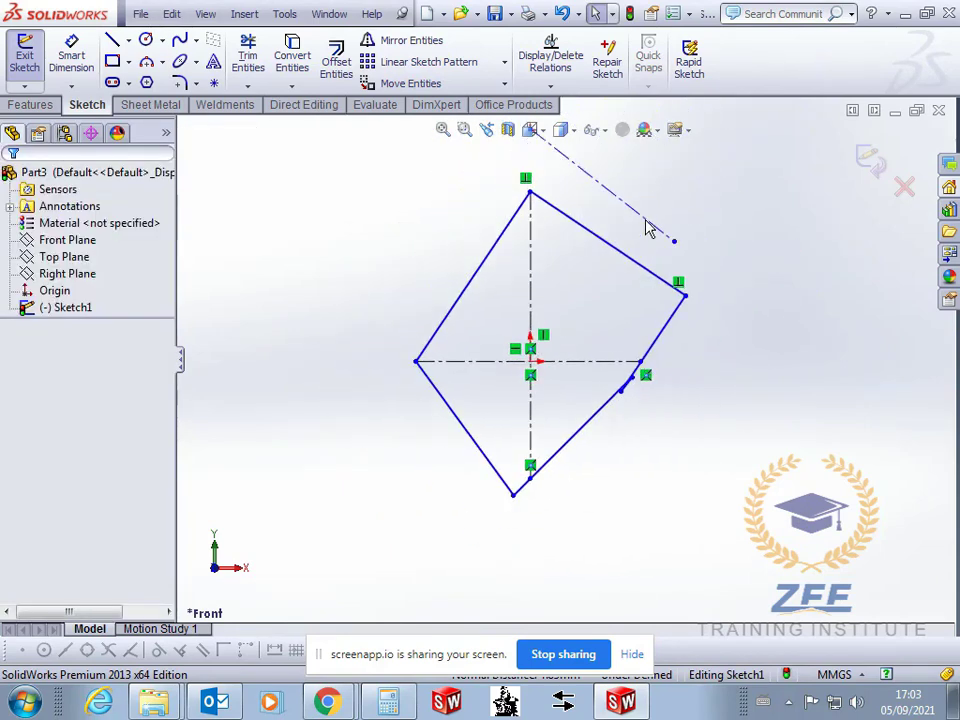
pyautogui.click(647, 224)
pyautogui.press('Delete')
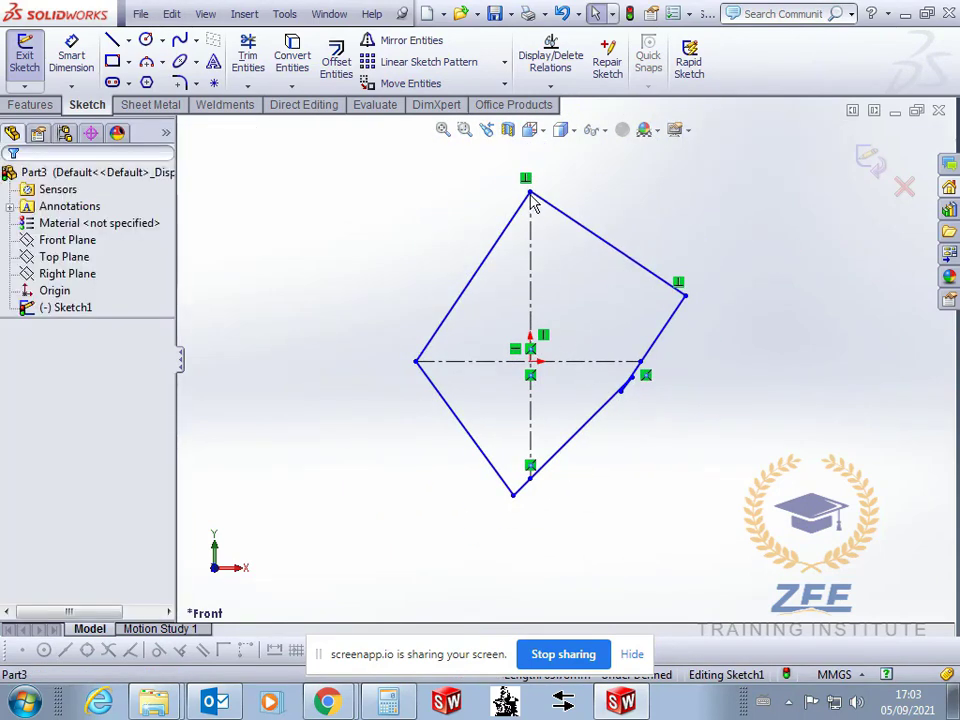
# Reshape the profile by moving its top, bottom, left and upper-right corners, taking the left corner to about X -50 mm
pyautogui.moveTo(533, 203)
pyautogui.mouseDown()
pyautogui.moveTo(446, 189)
pyautogui.moveTo(548, 385)
pyautogui.moveTo(471, 225)
pyautogui.moveTo(505, 205)
pyautogui.mouseUp()
pyautogui.moveTo(511, 494)
pyautogui.mouseDown()
pyautogui.moveTo(508, 560)
pyautogui.moveTo(579, 567)
pyautogui.moveTo(625, 504)
pyautogui.moveTo(502, 517)
pyautogui.mouseUp()
pyautogui.moveTo(419, 361)
pyautogui.mouseDown()
pyautogui.moveTo(401, 365)
pyautogui.moveTo(476, 364)
pyautogui.moveTo(396, 372)
pyautogui.mouseUp()
pyautogui.scroll(-2, 669, 332)
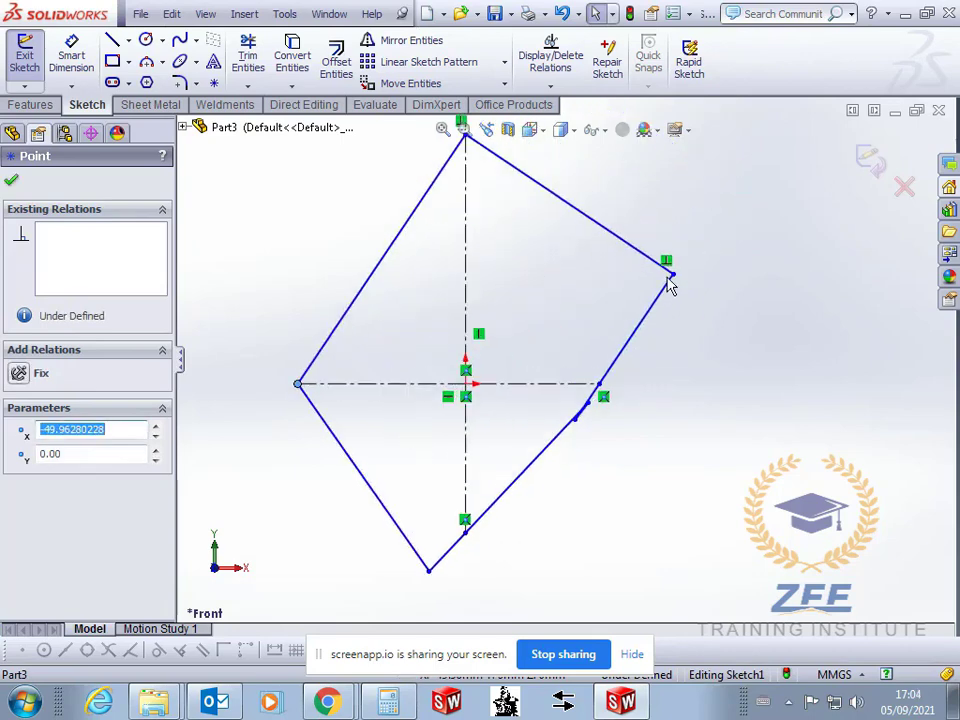
pyautogui.moveTo(679, 286)
pyautogui.mouseDown()
pyautogui.moveTo(707, 326)
pyautogui.moveTo(716, 266)
pyautogui.moveTo(686, 203)
pyautogui.mouseUp()
pyautogui.scroll(3, 600, 380)
pyautogui.press('Escape')
pyautogui.scroll(-2, 470, 385)
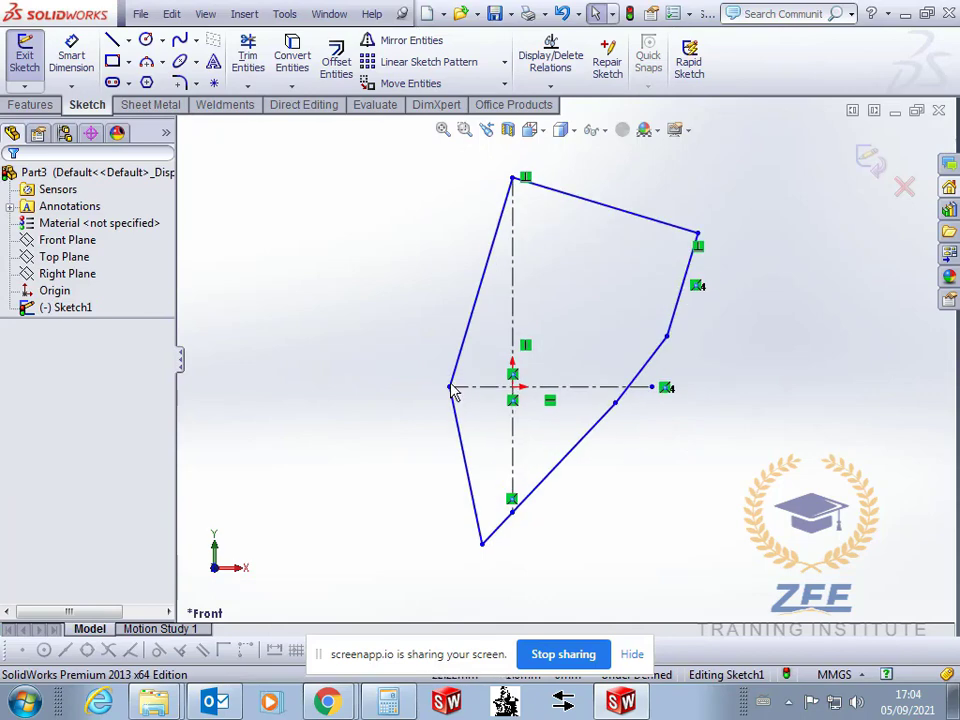
# Pull the profile's left corner farther outward along the horizontal centerline
pyautogui.moveTo(452, 391); pyautogui.dragTo(424, 390)
pyautogui.scroll(-2, 666, 388)
pyautogui.press('Escape')
pyautogui.click(248, 55)
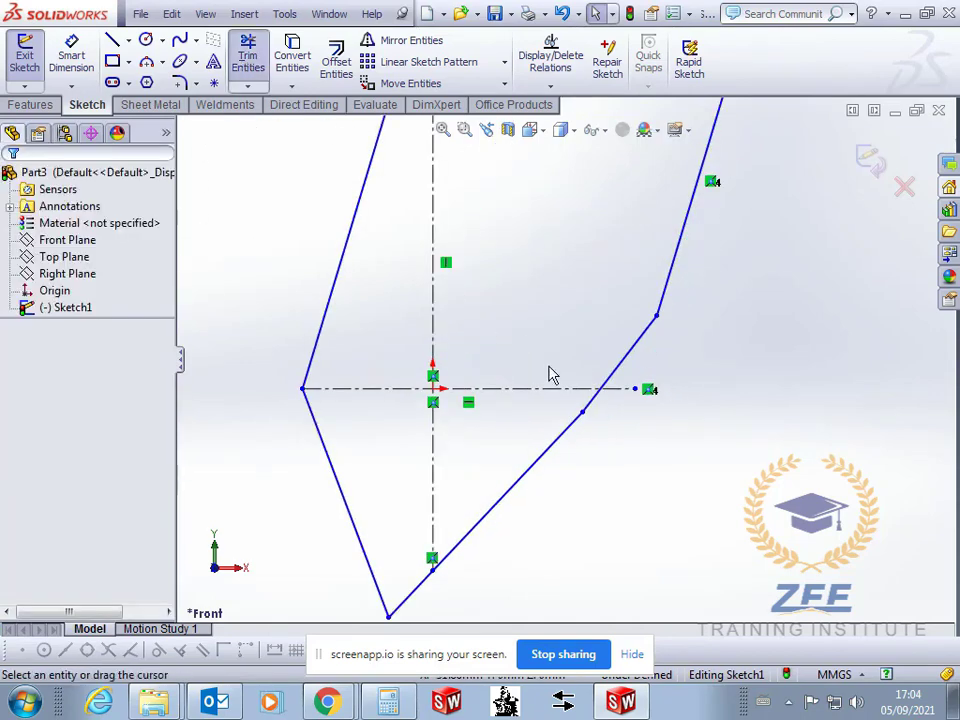
pyautogui.press('Escape')
# Lower the profile's top corner and move its left corner outward to about X -62.5 mm
pyautogui.scroll(3, 605, 410)
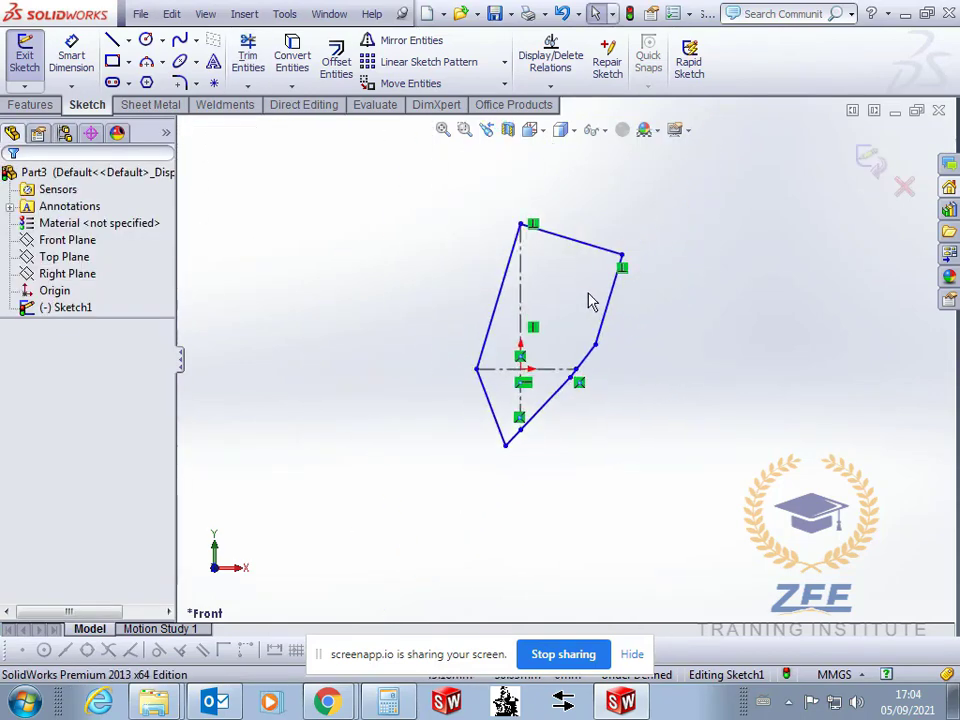
pyautogui.scroll(-2, 590, 290)
pyautogui.moveTo(489, 207); pyautogui.dragTo(498, 288)
pyautogui.moveTo(424, 420)
pyautogui.mouseDown()
pyautogui.moveTo(306, 416)
pyautogui.moveTo(445, 405)
pyautogui.moveTo(303, 413)
pyautogui.moveTo(327, 398)
pyautogui.moveTo(417, 399)
pyautogui.moveTo(310, 400)
pyautogui.moveTo(365, 400)
pyautogui.mouseUp()
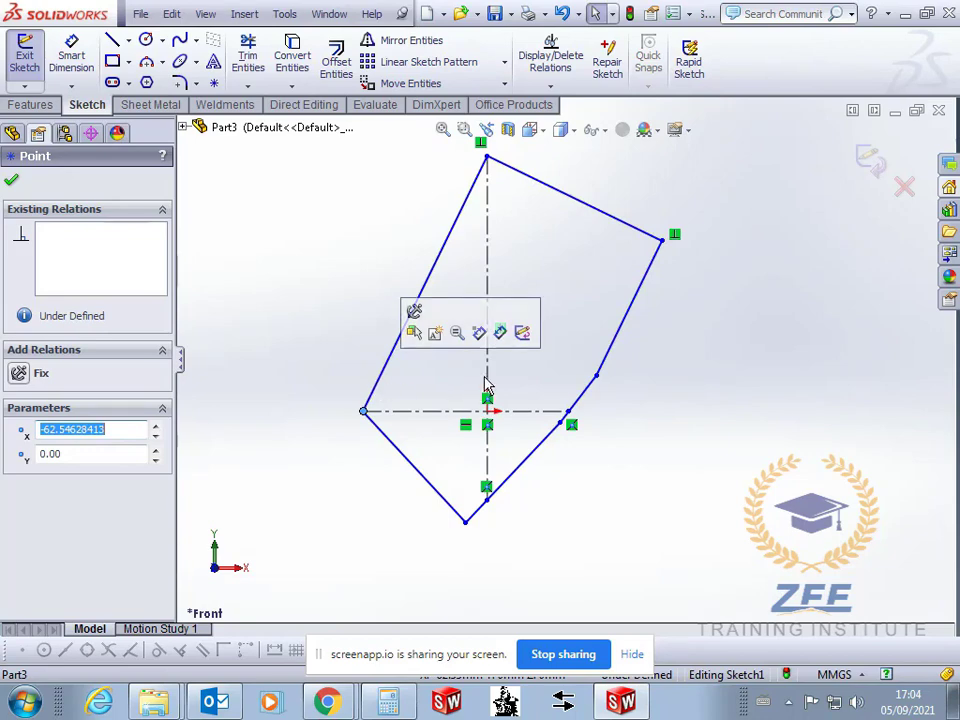
pyautogui.click(613, 449)
pyautogui.scroll(2, 641, 416)
pyautogui.scroll(-2, 564, 347)
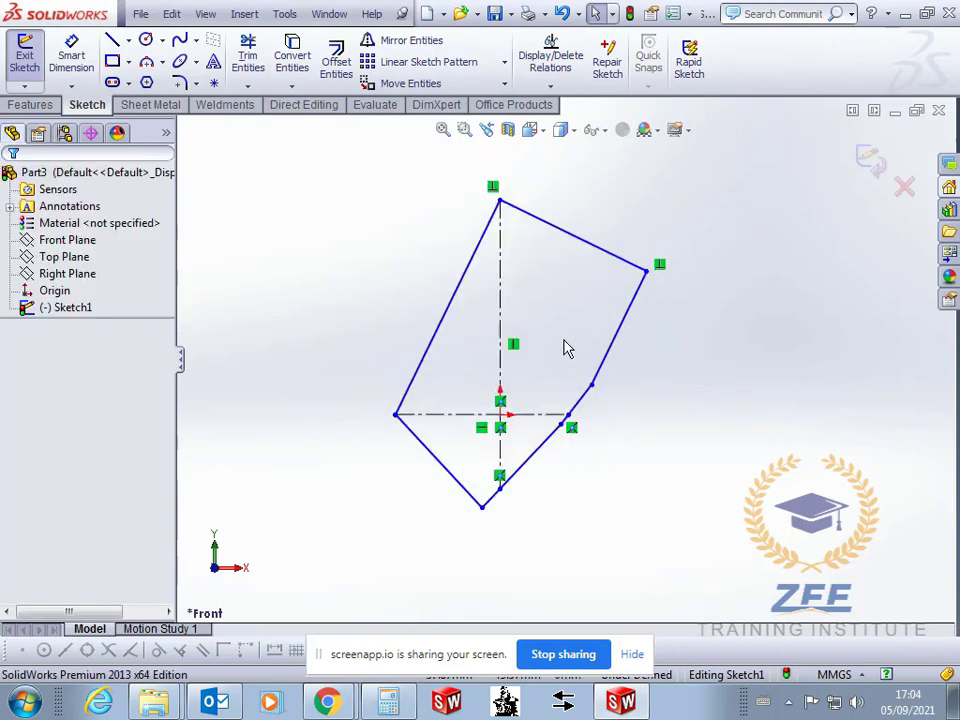
# Lower the profile's top corner along the vertical centerline toward the origin, keeping the left corner in place
pyautogui.moveTo(489, 175)
pyautogui.mouseDown()
pyautogui.moveTo(499, 272)
pyautogui.moveTo(493, 234)
pyautogui.mouseUp()
pyautogui.click(684, 413)
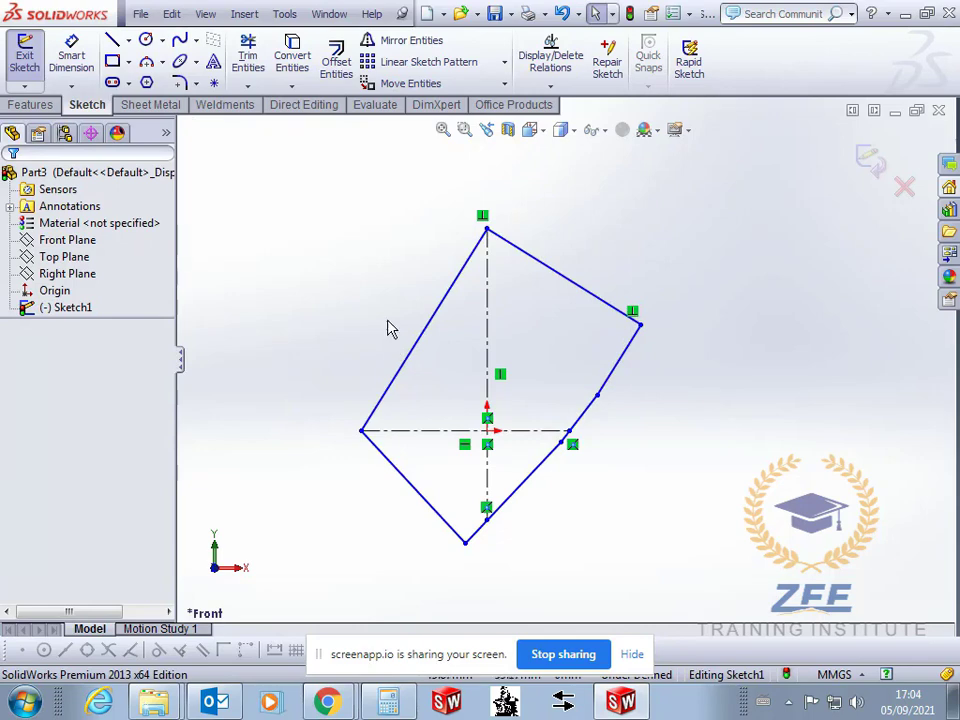
pyautogui.scroll(-1, 533, 384)
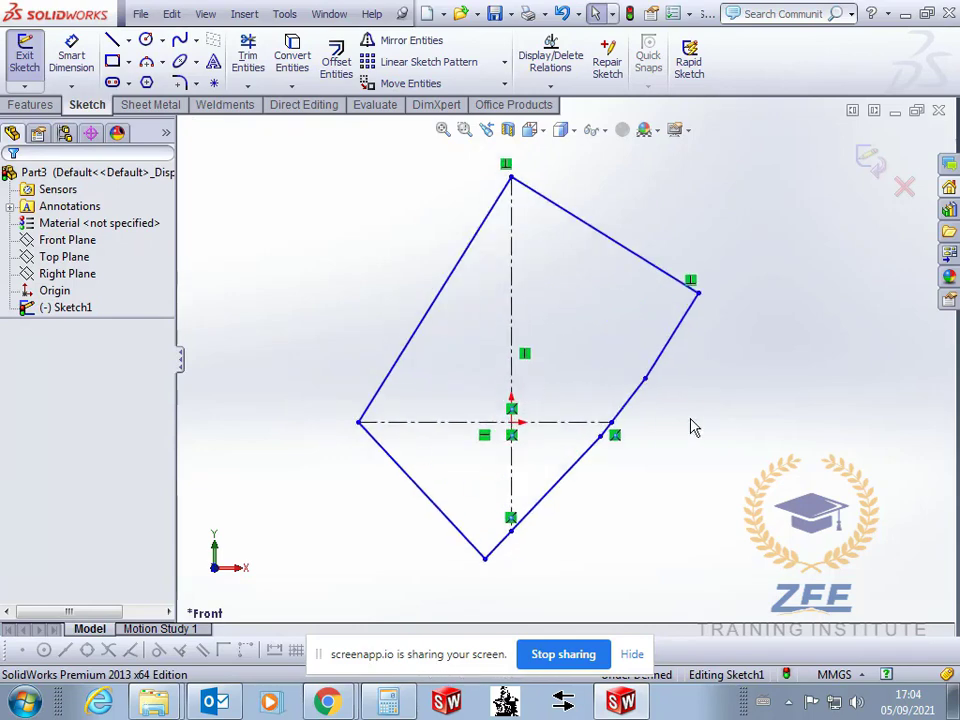
pyautogui.scroll(1, 654, 422)
pyautogui.scroll(-1, 579, 330)
pyautogui.scroll(1, 576, 403)
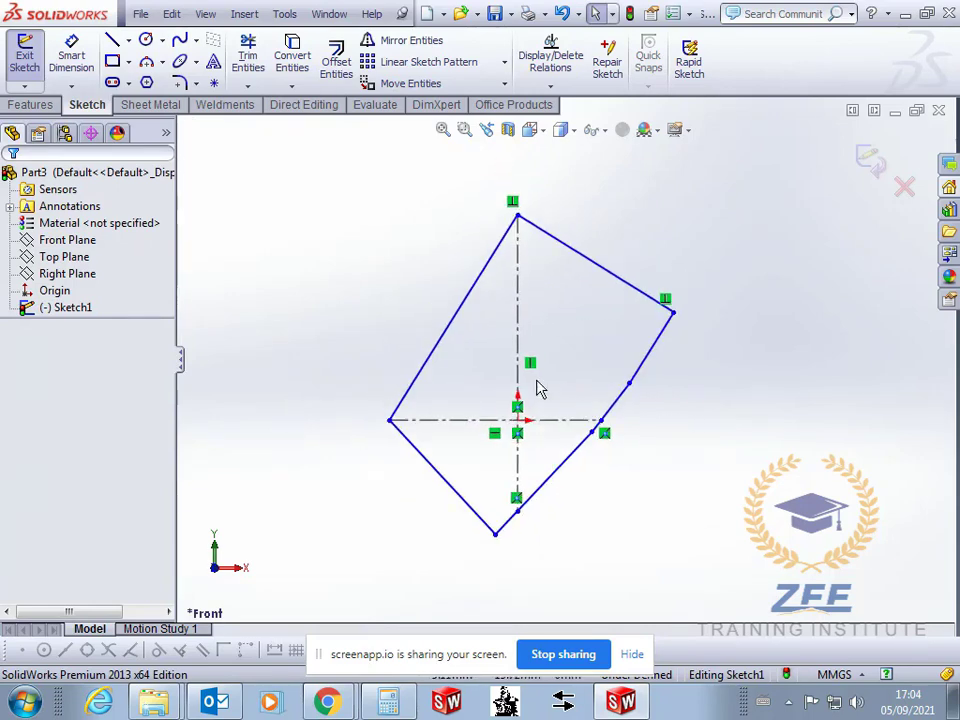
pyautogui.scroll(-1, 542, 332)
pyautogui.scroll(1, 542, 332)
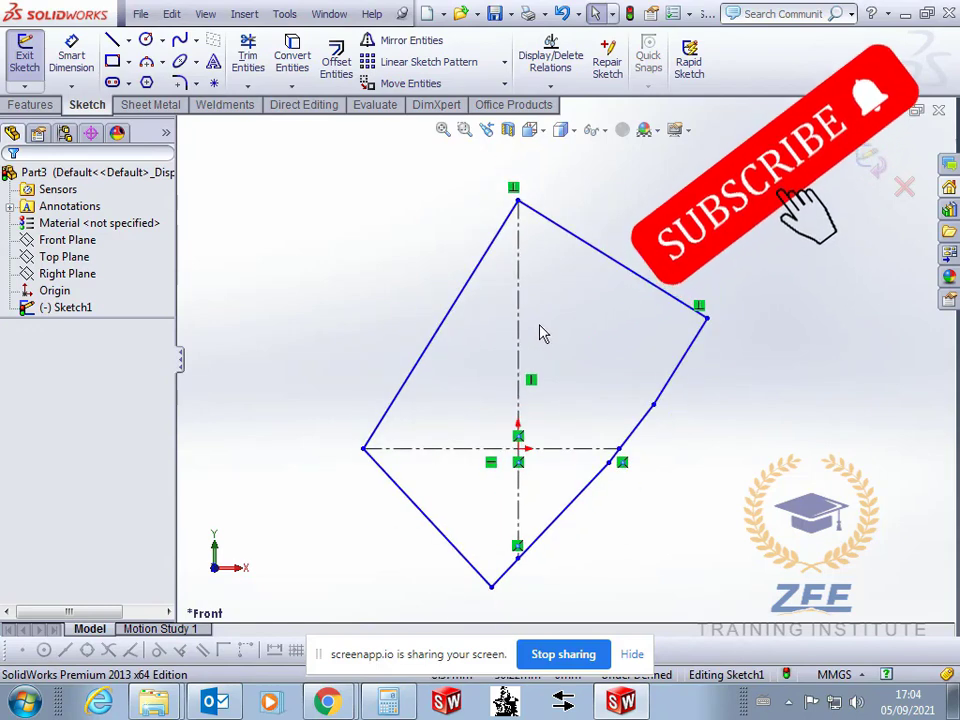
pyautogui.scroll(1, 563, 355)
pyautogui.scroll(-1, 567, 365)
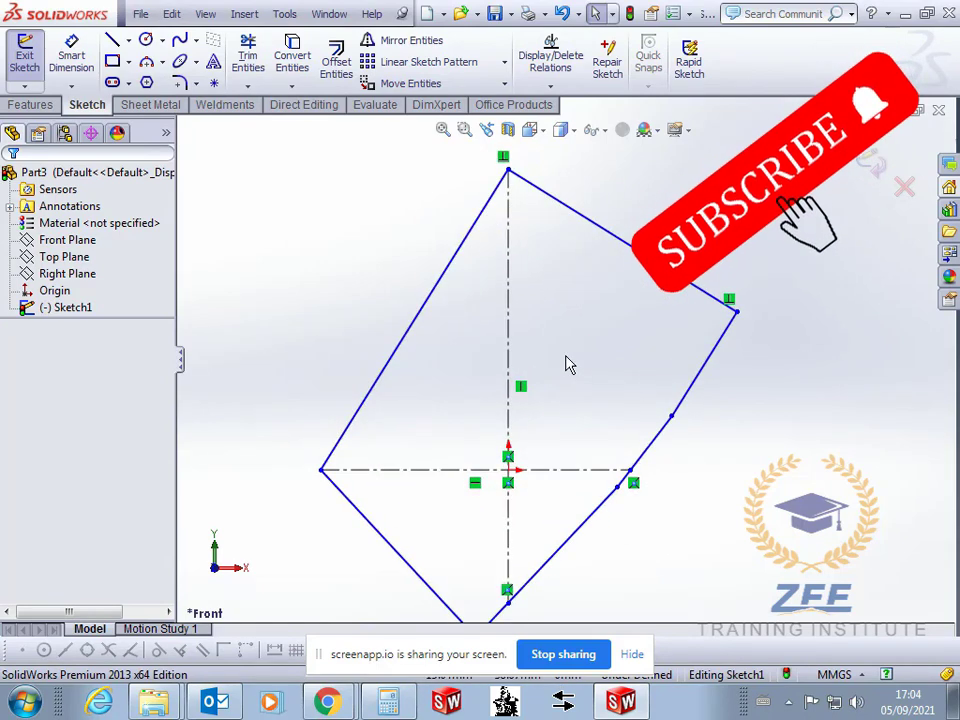
pyautogui.scroll(1, 568, 364)
pyautogui.scroll(-1, 557, 399)
pyautogui.scroll(1, 546, 330)
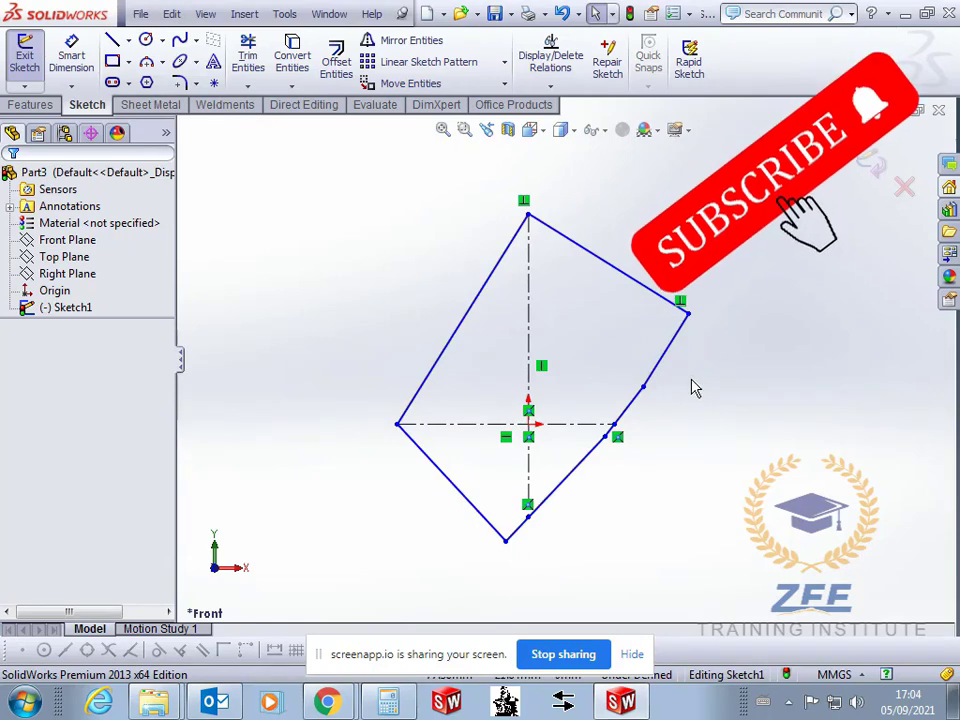
pyautogui.scroll(1, 561, 311)
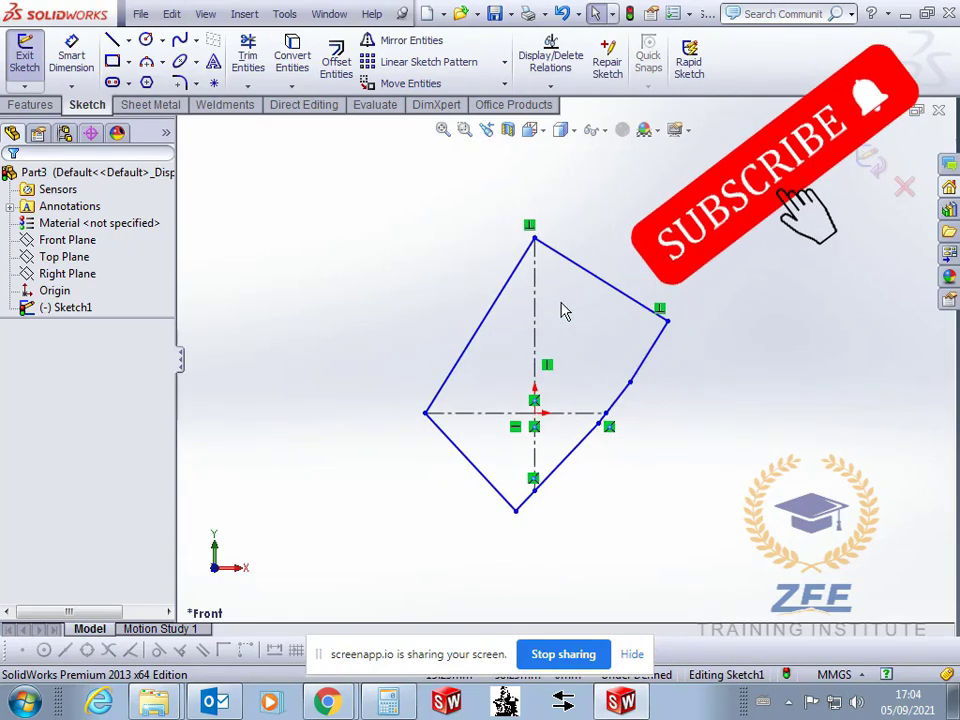